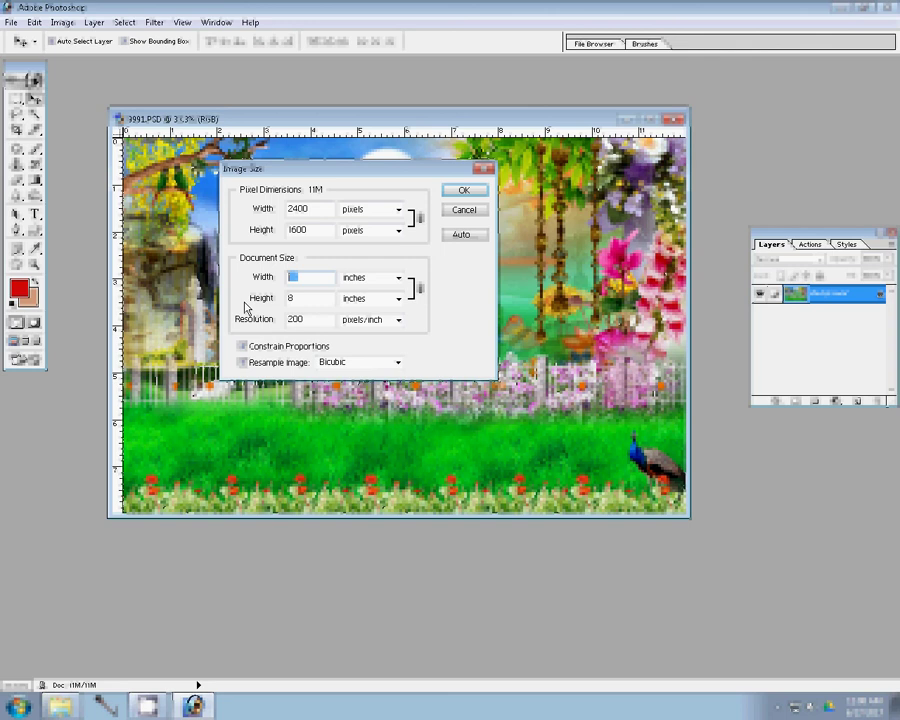
# Resize the garden image to 7.5 × 3.5 inches, unconstrained, with resolution 31.
pyautogui.hotkey('alt', 'c')
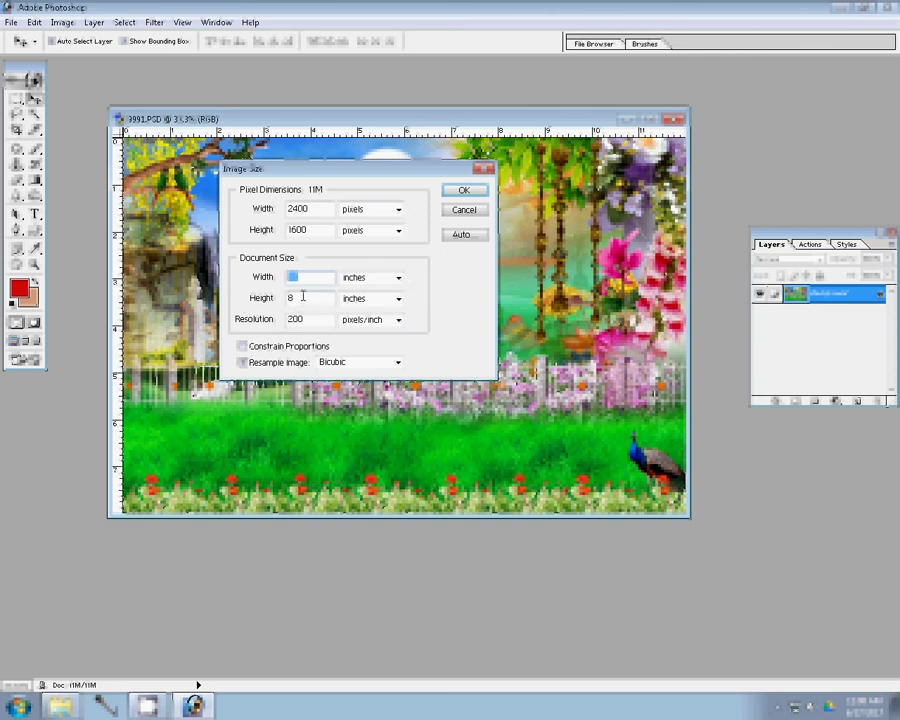
pyautogui.write('7')
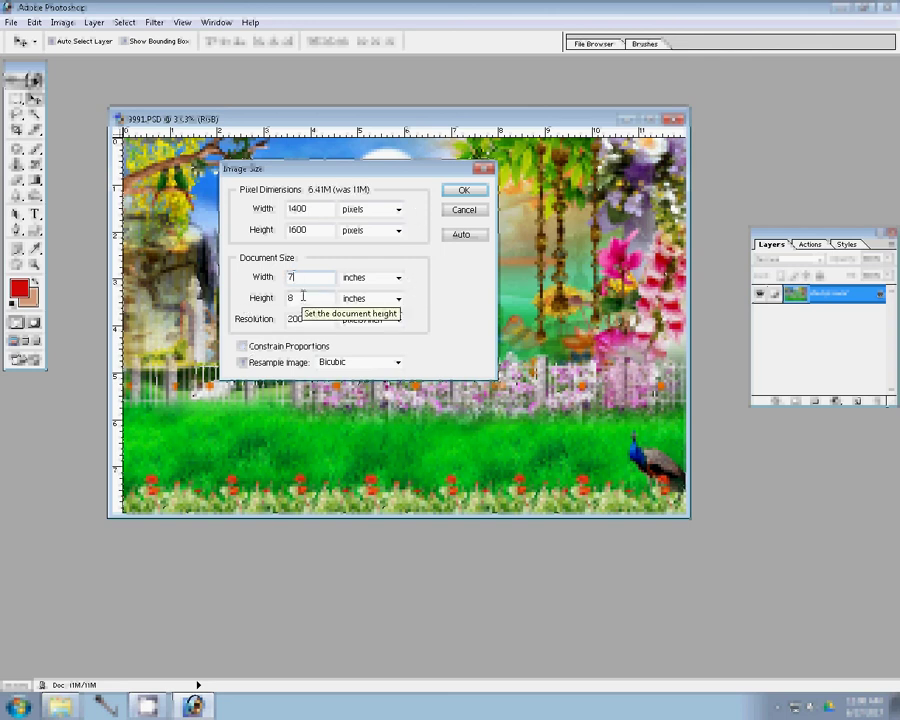
pyautogui.write('.5')
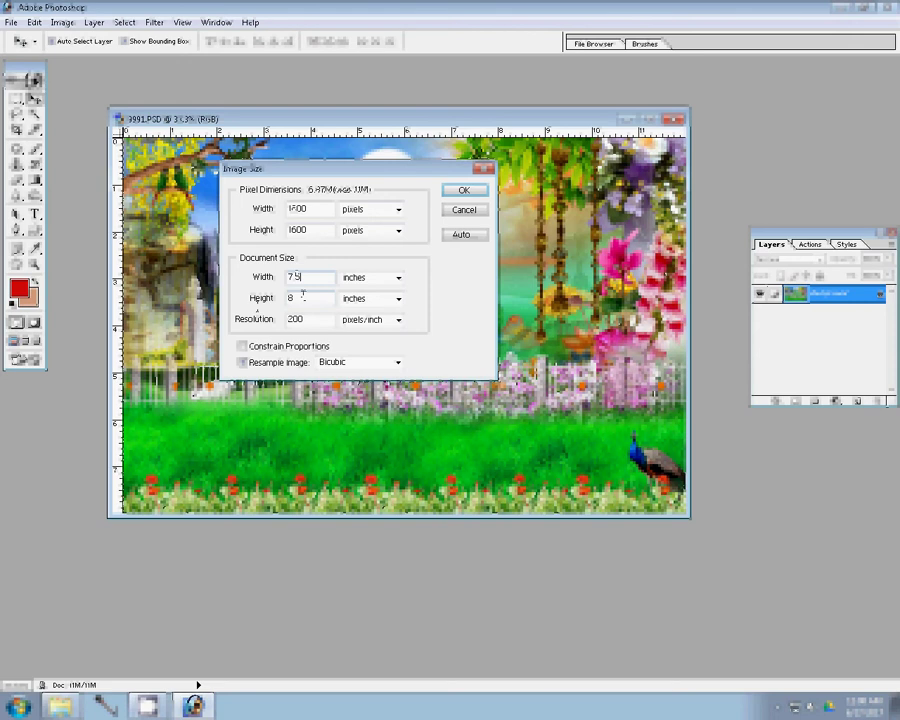
pyautogui.press('Tab')
pyautogui.write('3')
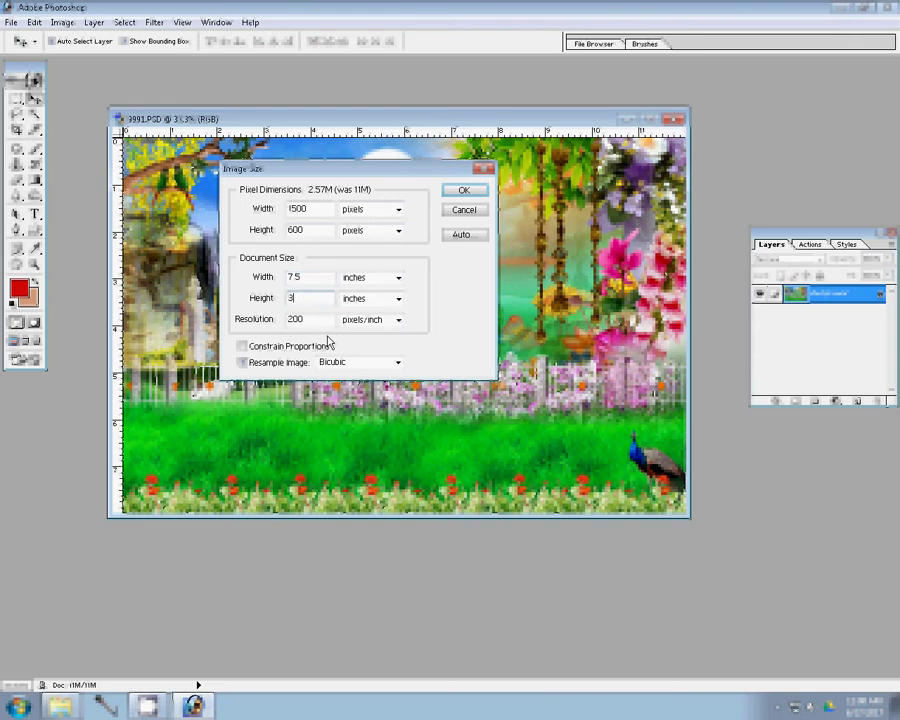
pyautogui.write('.5')
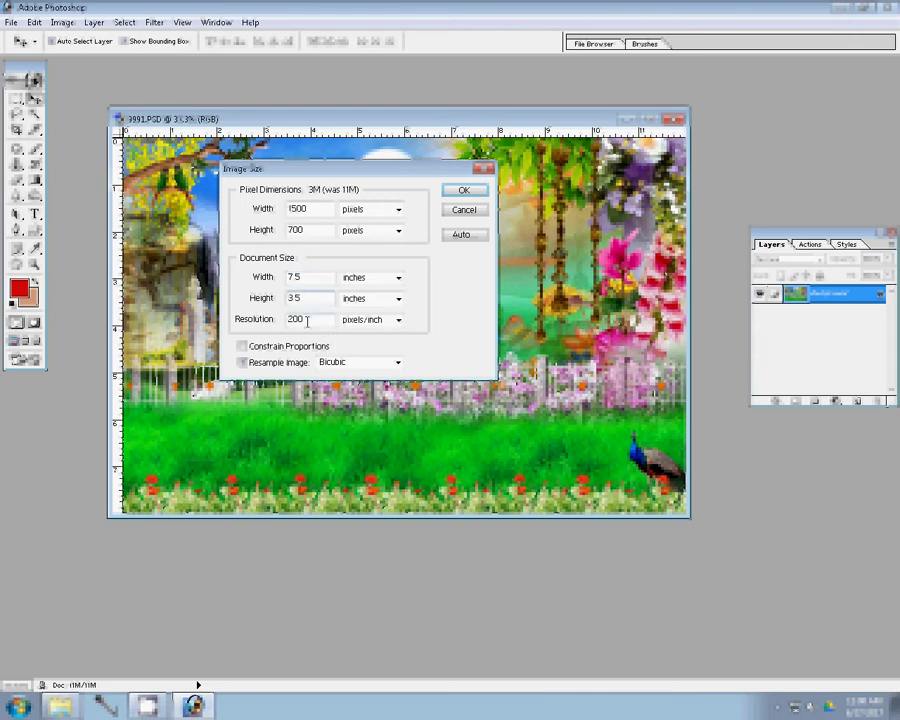
pyautogui.doubleClick(307, 320)
pyautogui.write('31')
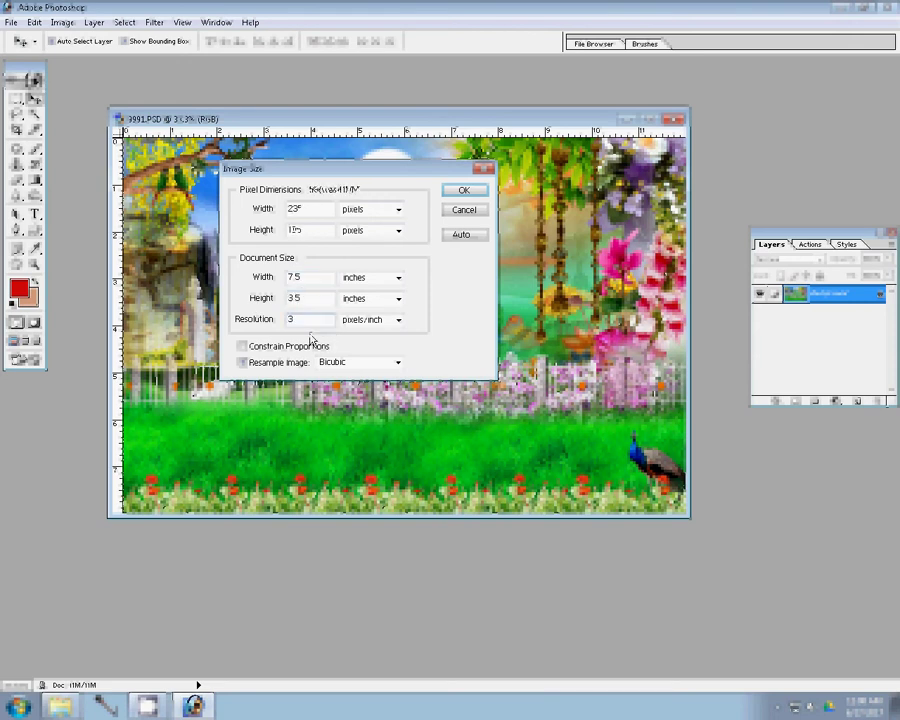
pyautogui.click(463, 191)
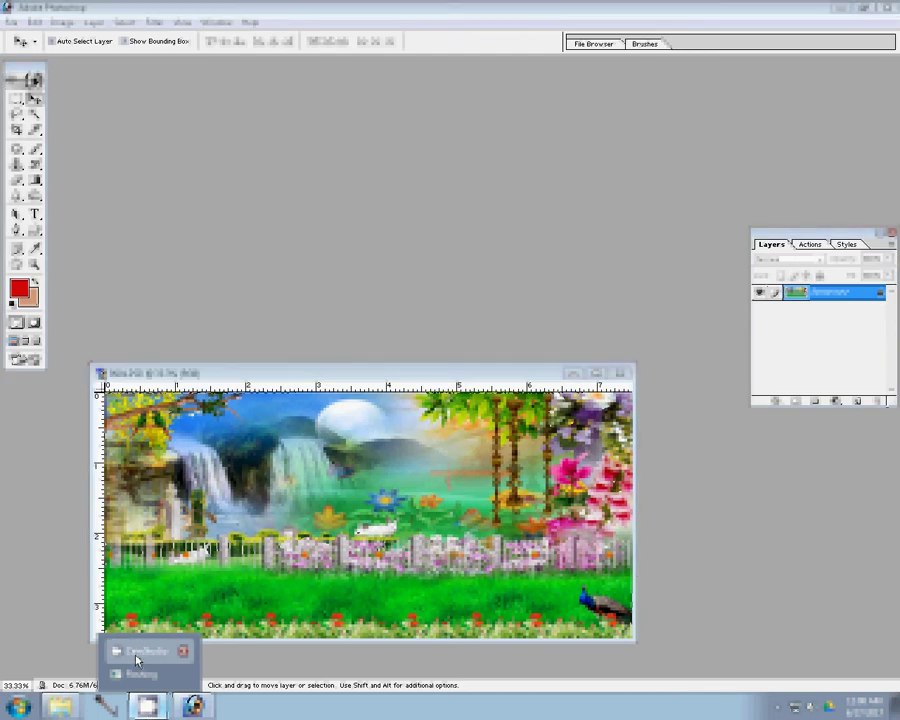
# Fit the couple scan on screen, then zoom in closely on the man's face.
pyautogui.press('z')
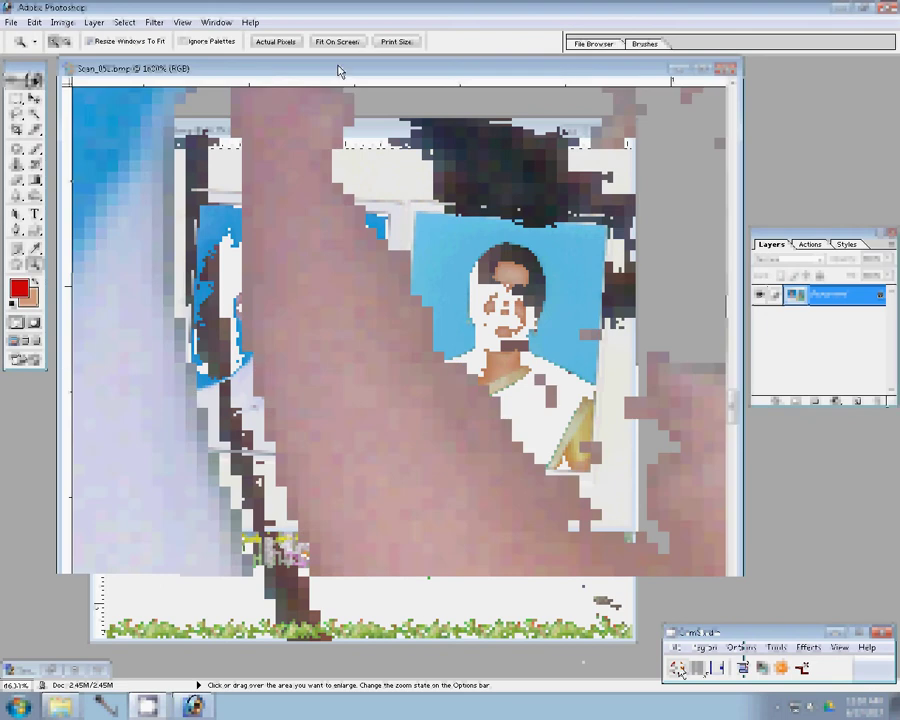
pyautogui.click(336, 42)
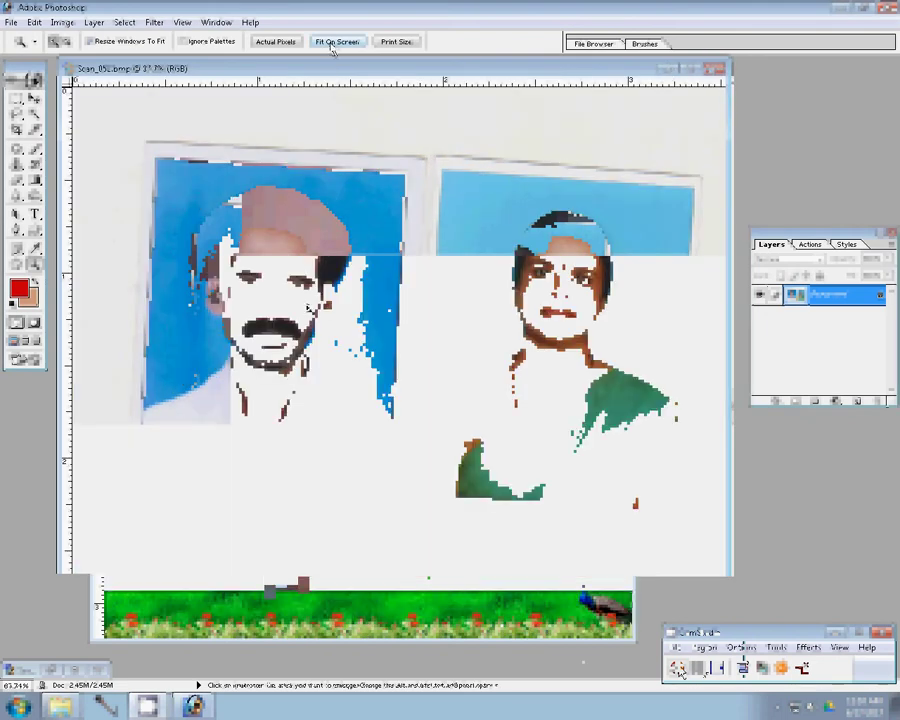
pyautogui.moveTo(218, 216); pyautogui.dragTo(272, 256)
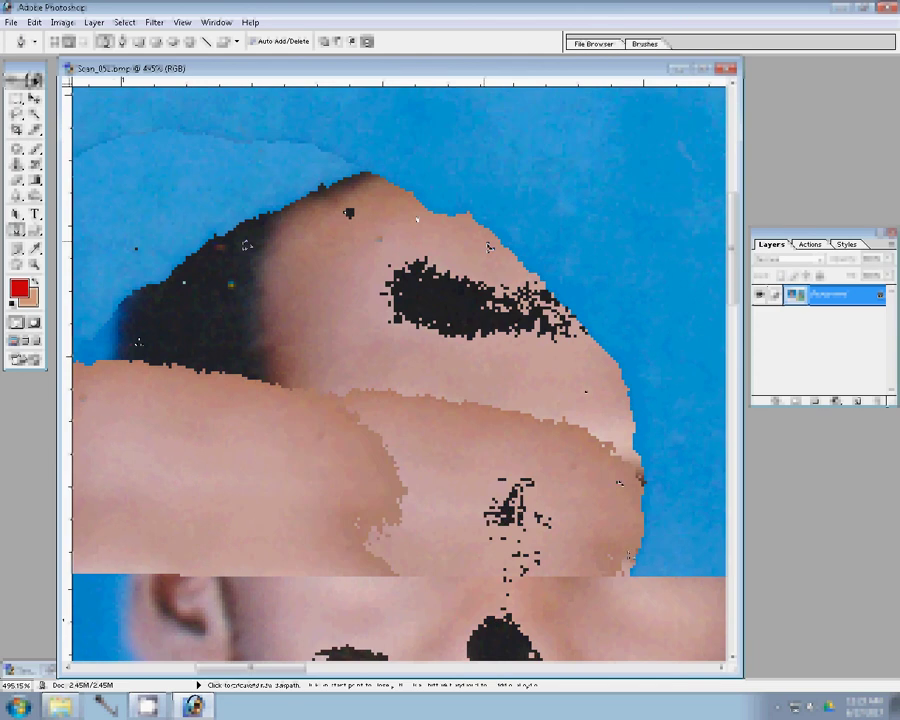
# Add path points along the man's shoulder edge, panning around his head and collar.
pyautogui.moveTo(488, 247)
pyautogui.mouseDown()
pyautogui.moveTo(563, 382)
pyautogui.moveTo(467, 428)
pyautogui.moveTo(509, 250)
pyautogui.moveTo(400, 380)
pyautogui.mouseUp()
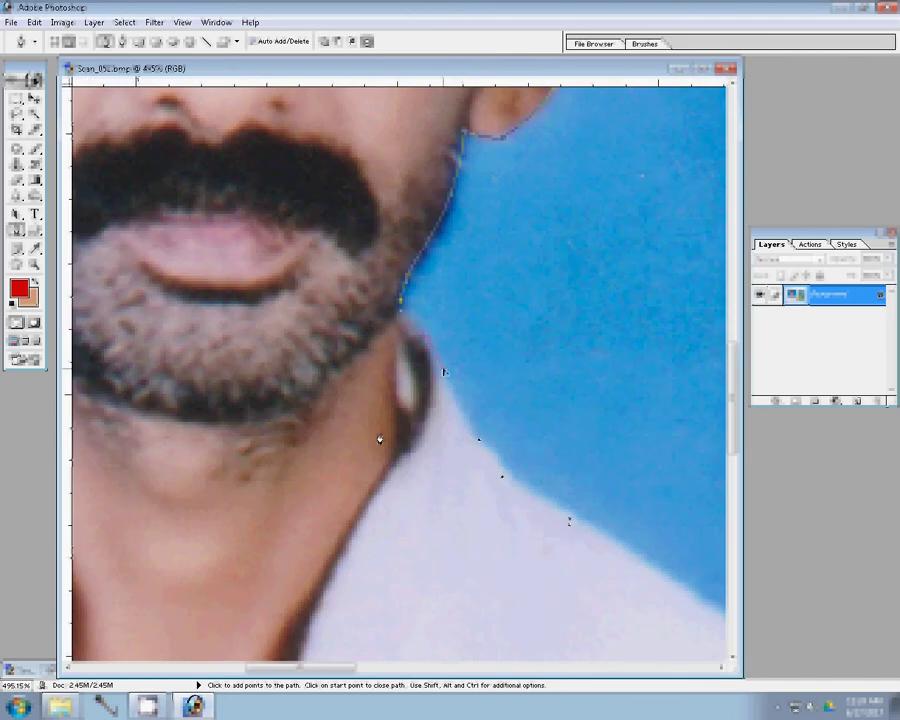
pyautogui.moveTo(379, 440); pyautogui.dragTo(308, 296)
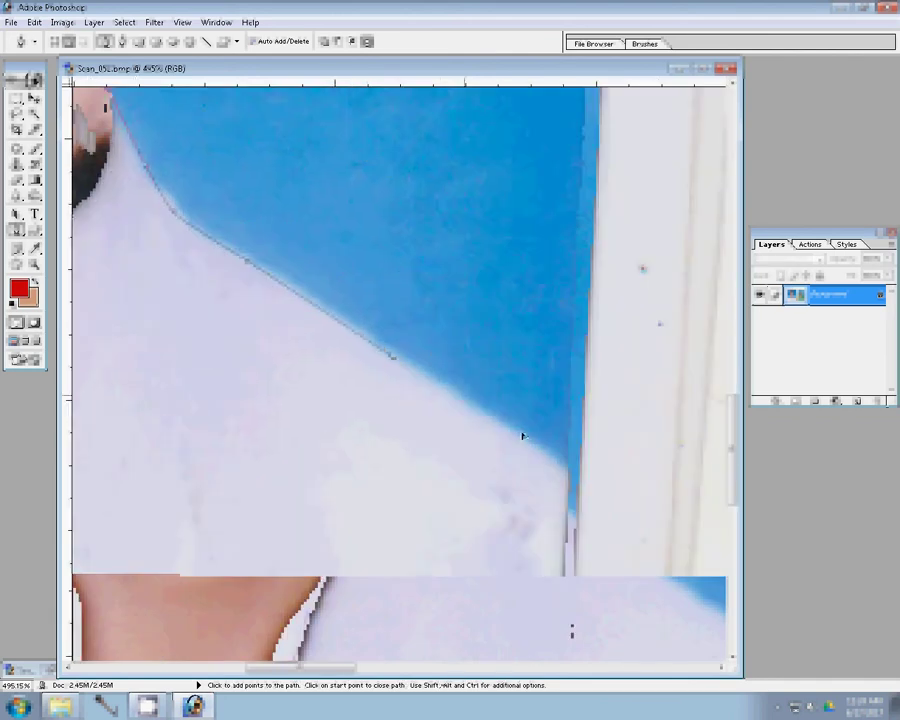
pyautogui.click(522, 437)
pyautogui.click(566, 468)
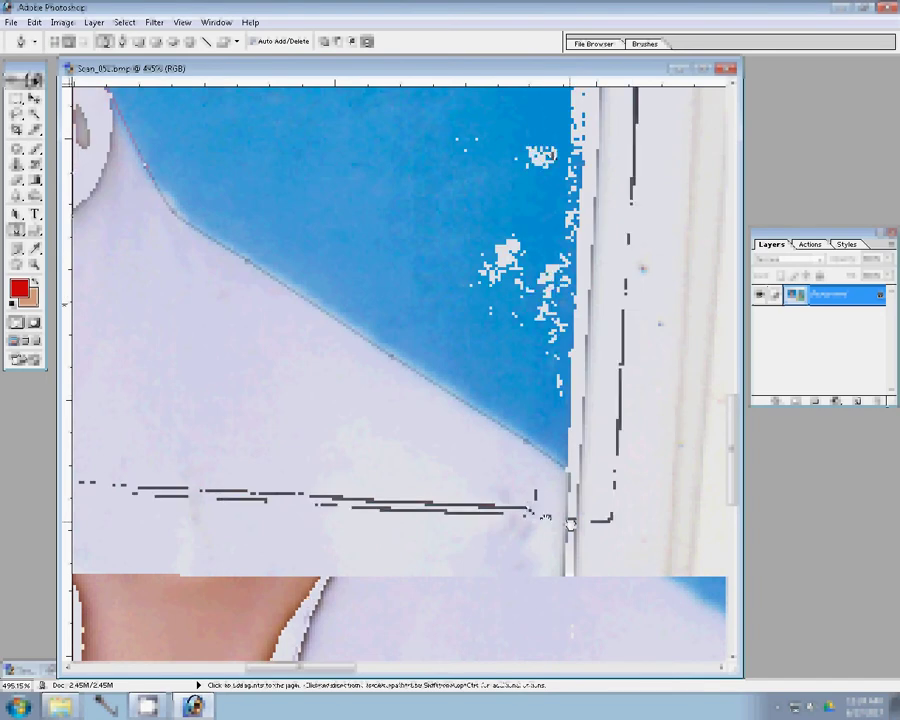
pyautogui.moveTo(570, 524); pyautogui.dragTo(608, 536)
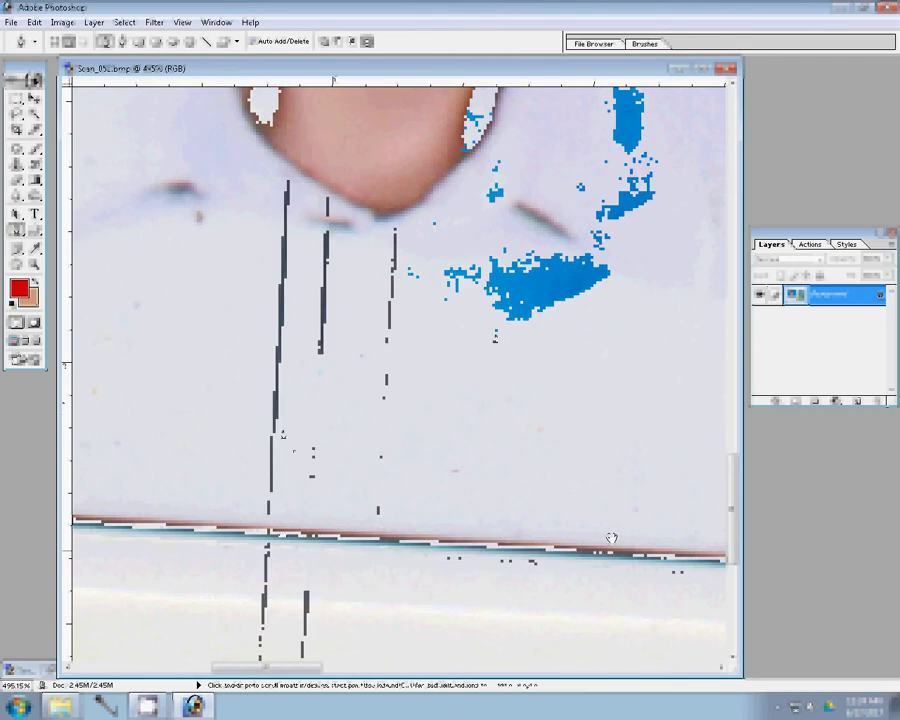
pyautogui.moveTo(610, 538); pyautogui.dragTo(421, 418)
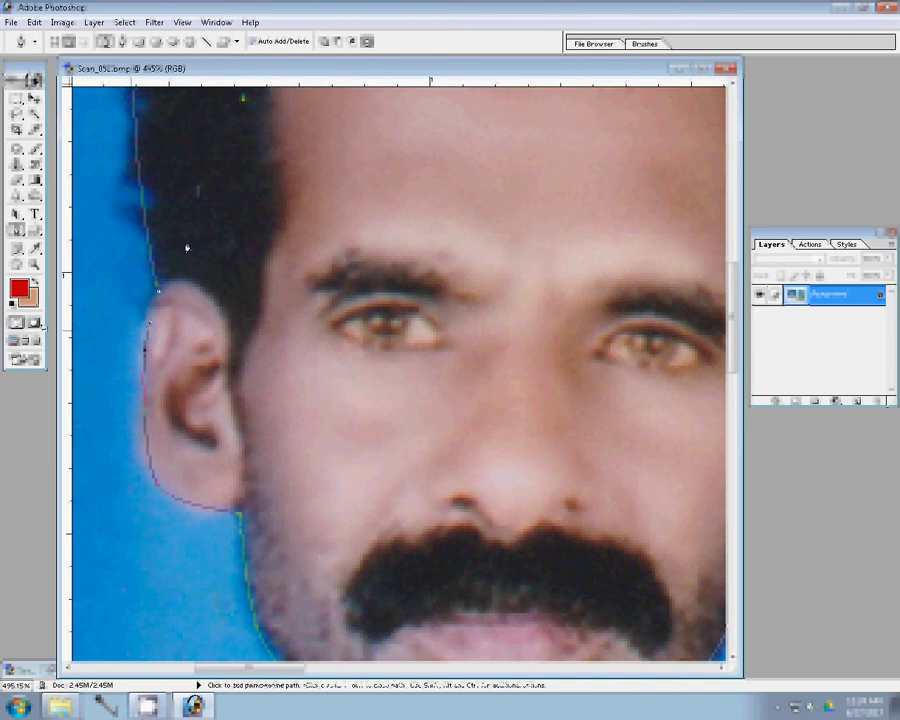
# Convert the man's traced path into a selection and copy him onto Layer 1.
pyautogui.rightClick(186, 247)
pyautogui.click(251, 311)
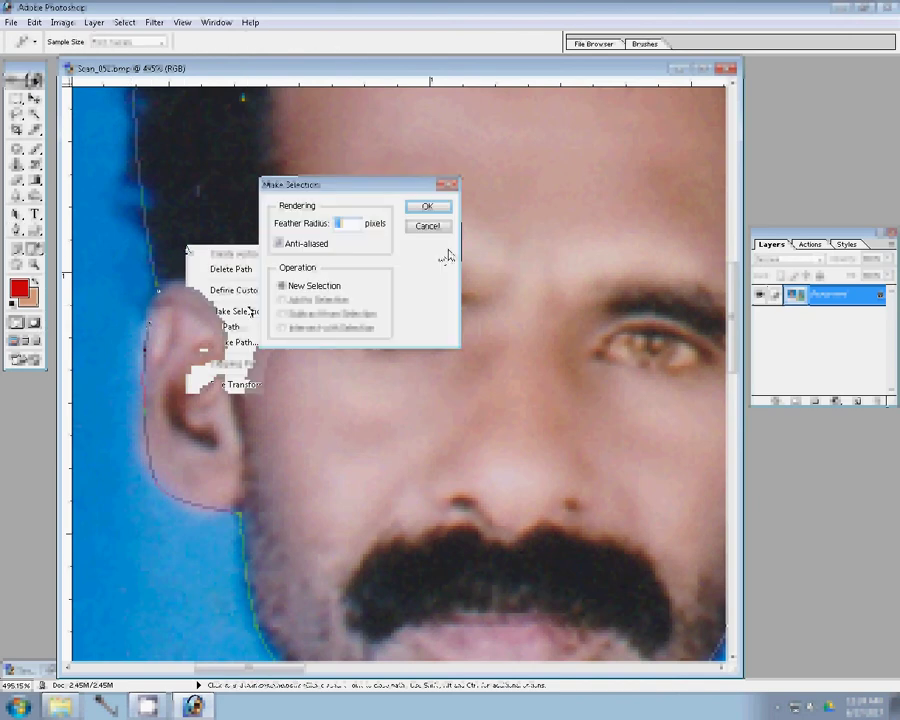
pyautogui.click(438, 208)
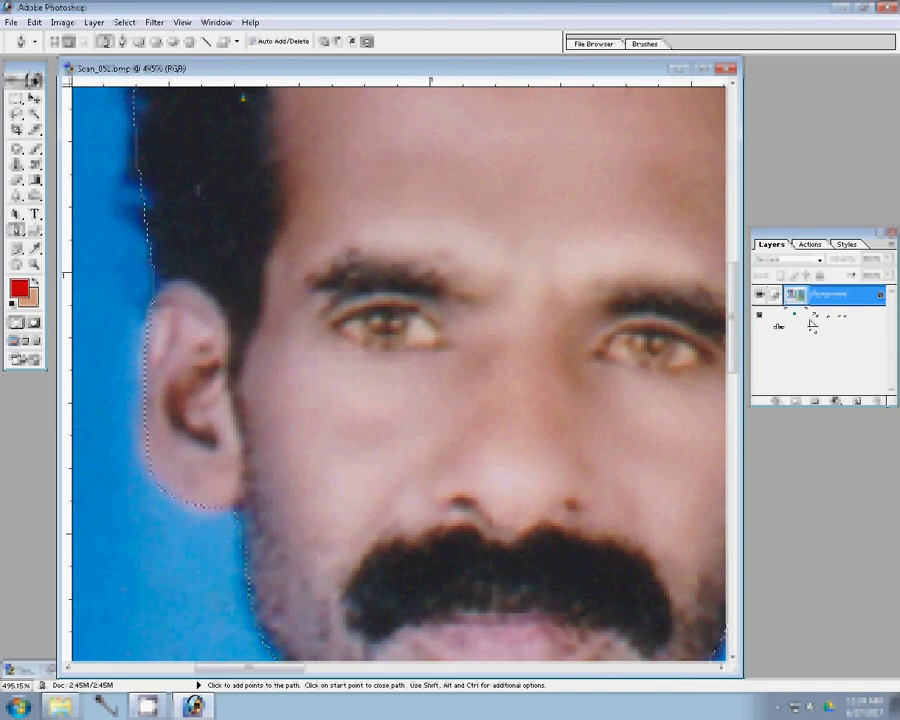
pyautogui.hotkey('shift', 'p')
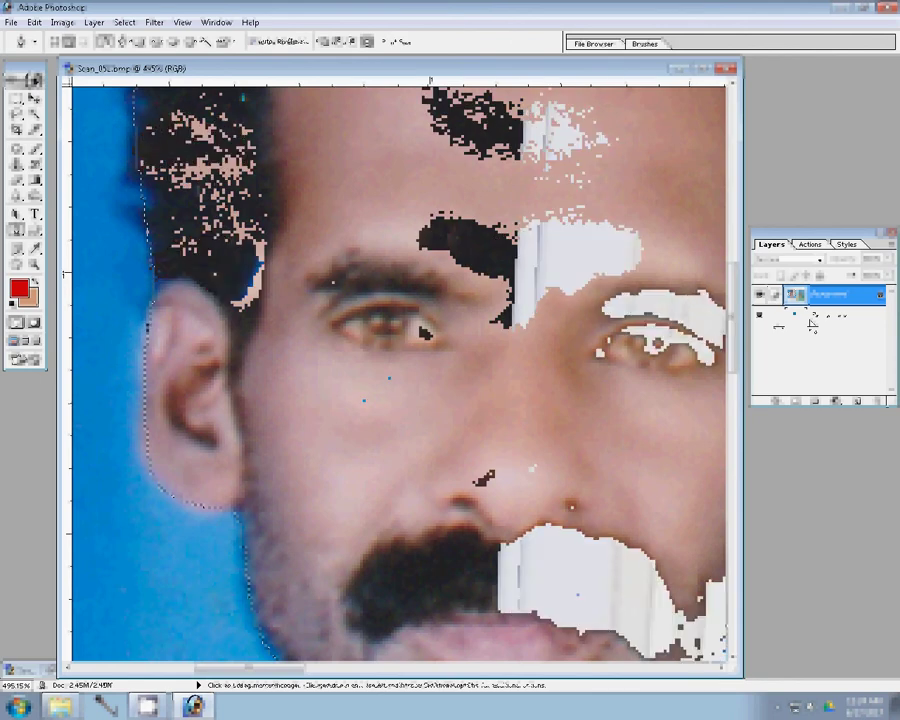
# Pan to the woman and trace from her jaw around the earring and ear up her hair.
pyautogui.press('z')
pyautogui.moveTo(425, 333); pyautogui.dragTo(617, 415)
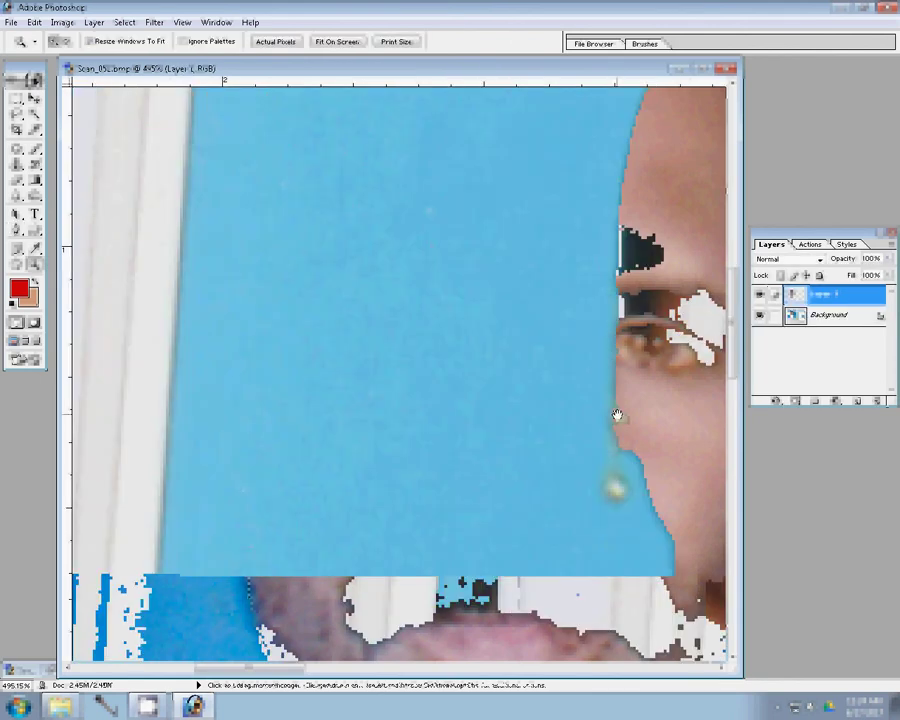
pyautogui.press('p')
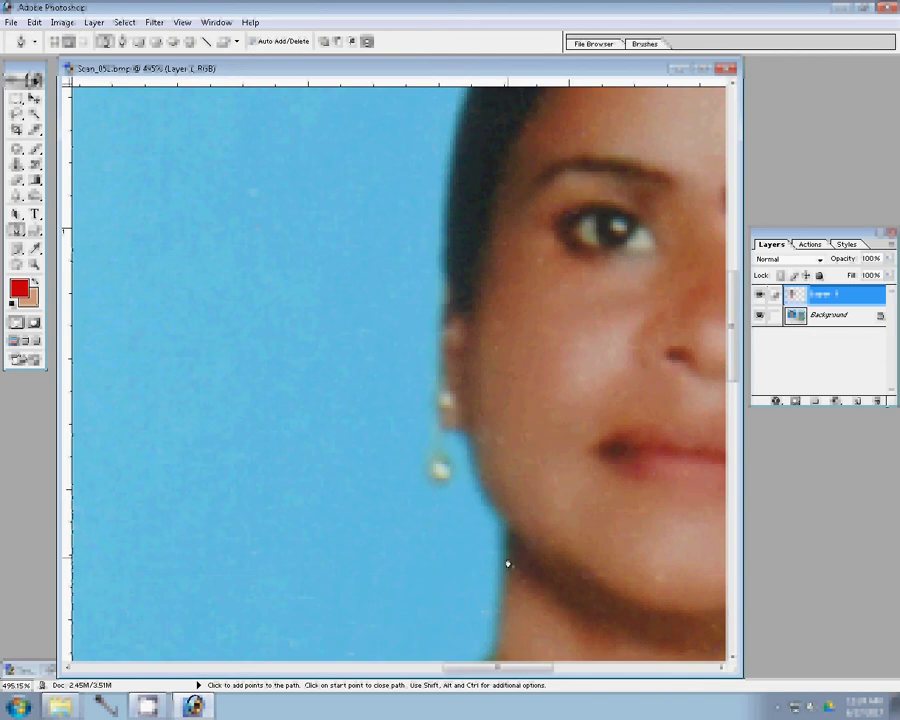
pyautogui.click(508, 563)
pyautogui.click(479, 483)
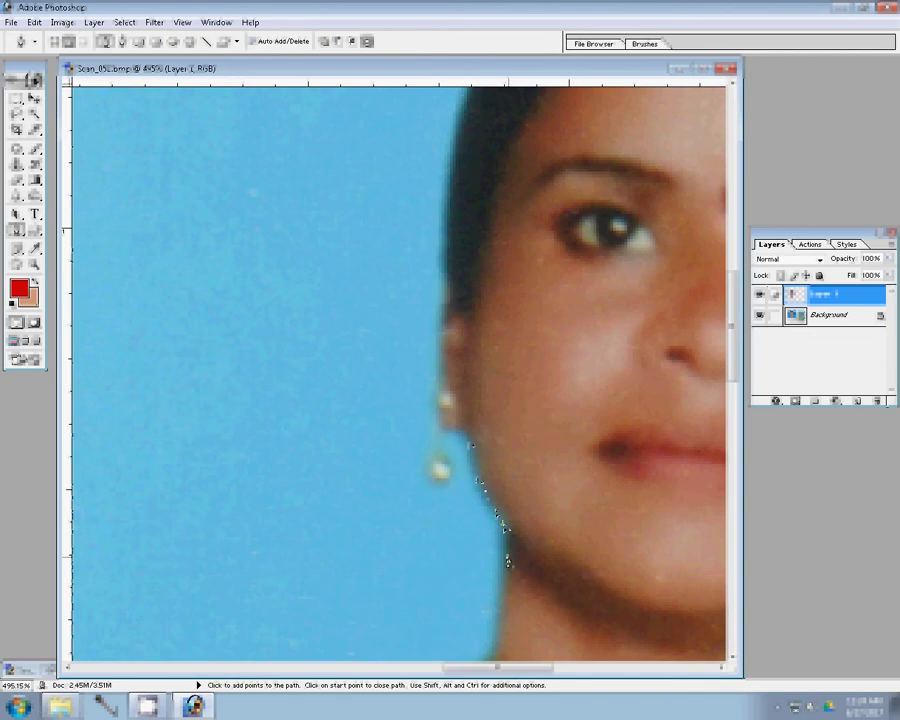
pyautogui.click(432, 453)
pyautogui.click(437, 407)
pyautogui.click(441, 355)
pyautogui.click(444, 314)
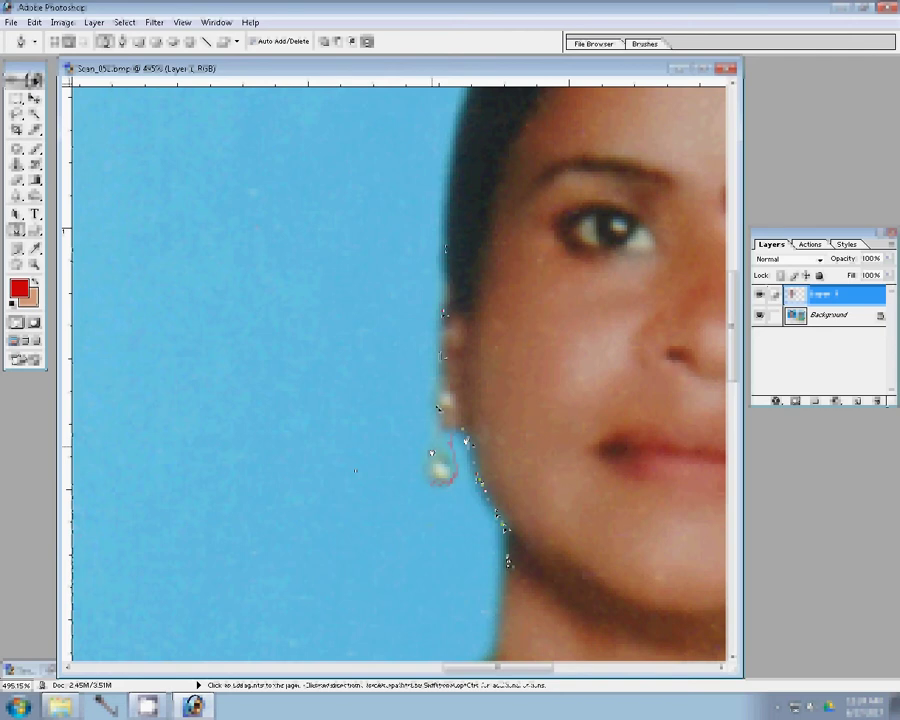
pyautogui.click(462, 88)
# Continue the woman's path down the hair edge, past the earring, along the jawline.
pyautogui.scroll(5, 366, 374)
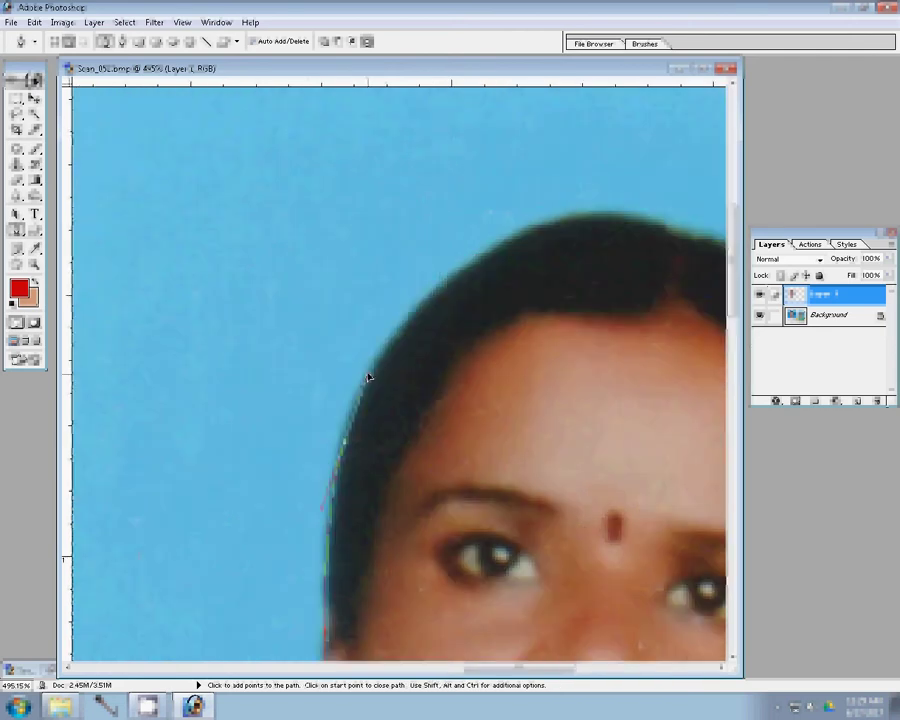
pyautogui.scroll(2, 368, 376)
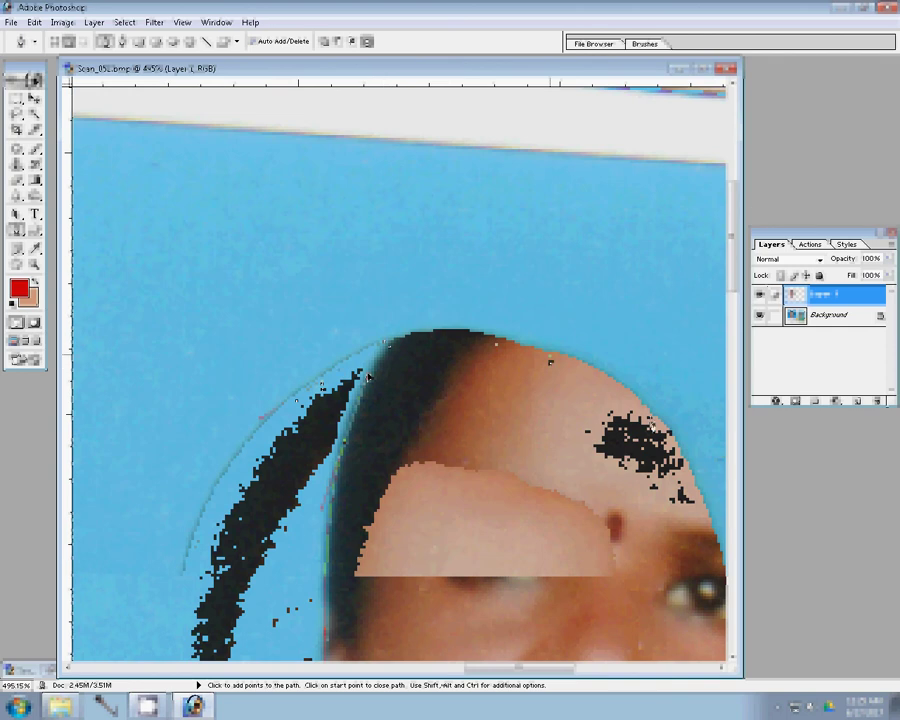
pyautogui.scroll(-1, 368, 376)
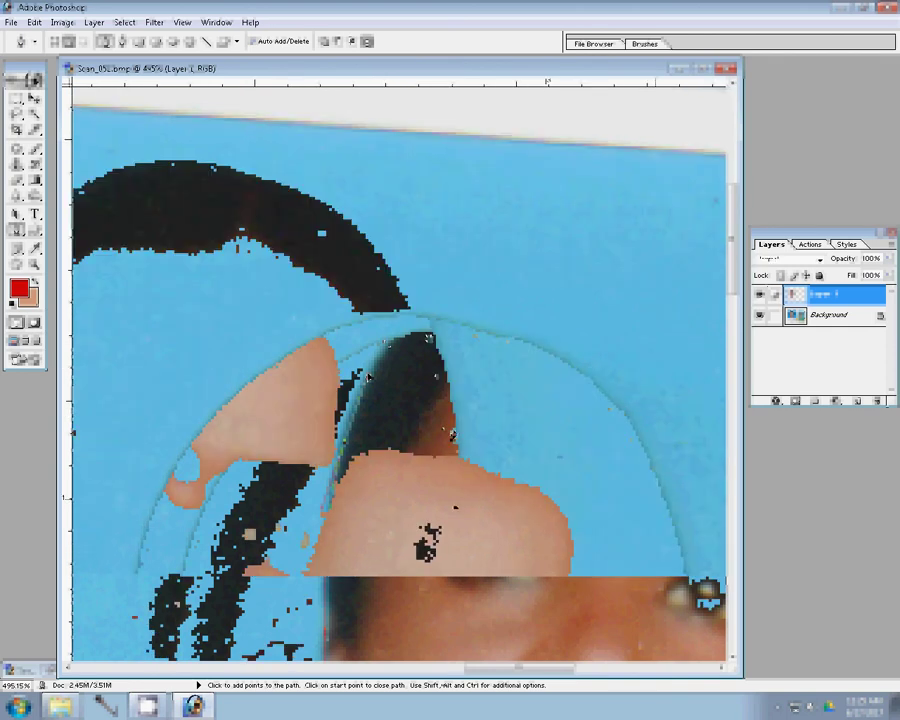
pyautogui.hscroll(-1, 368, 376)
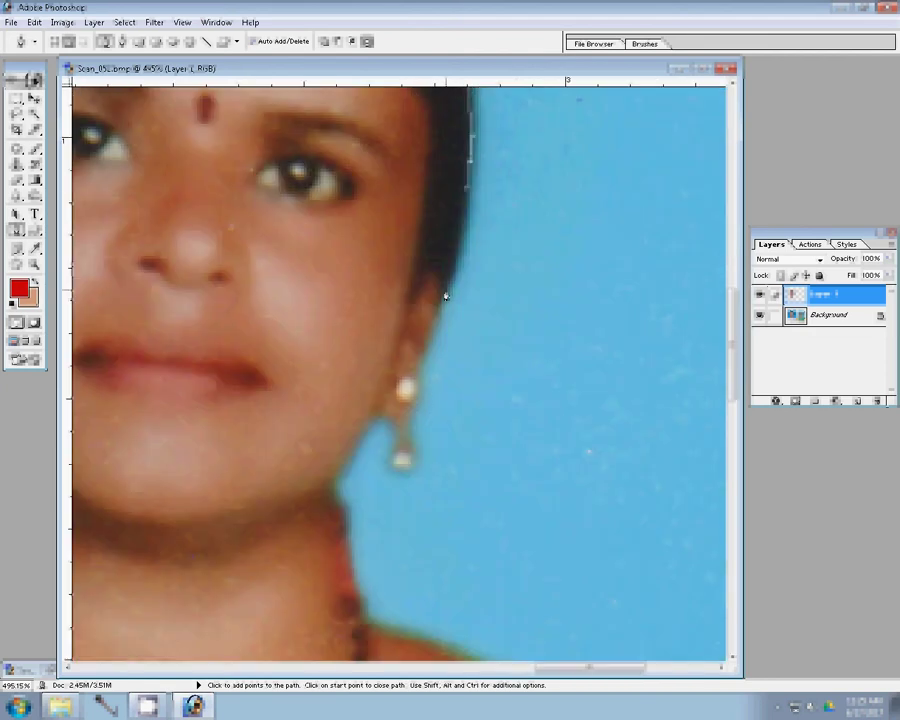
pyautogui.click(424, 353)
pyautogui.click(383, 417)
pyautogui.click(345, 470)
pyautogui.click(339, 486)
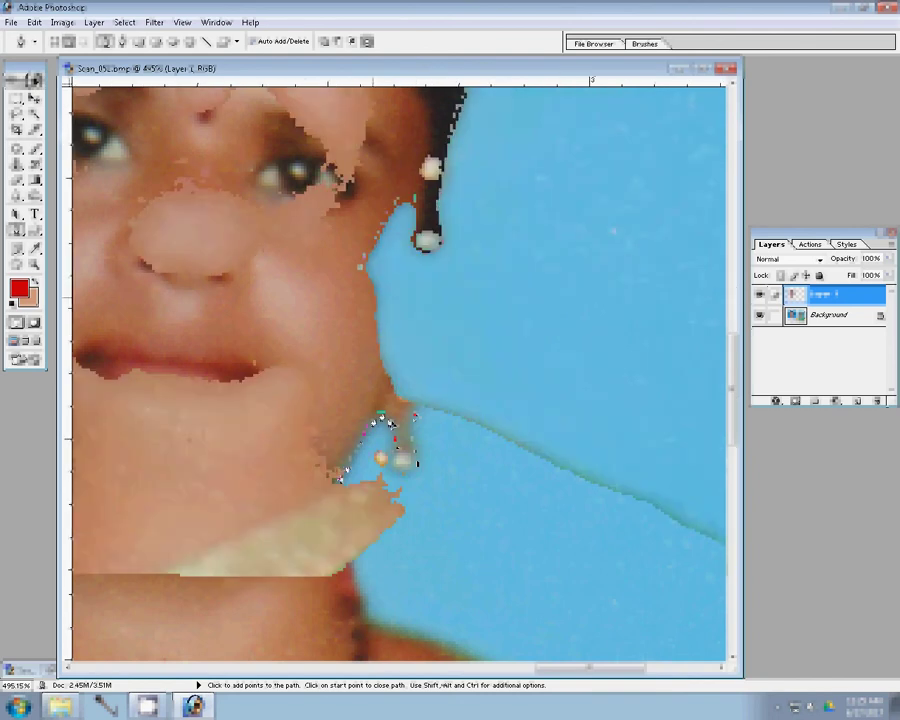
pyautogui.moveTo(390, 423); pyautogui.dragTo(388, 277)
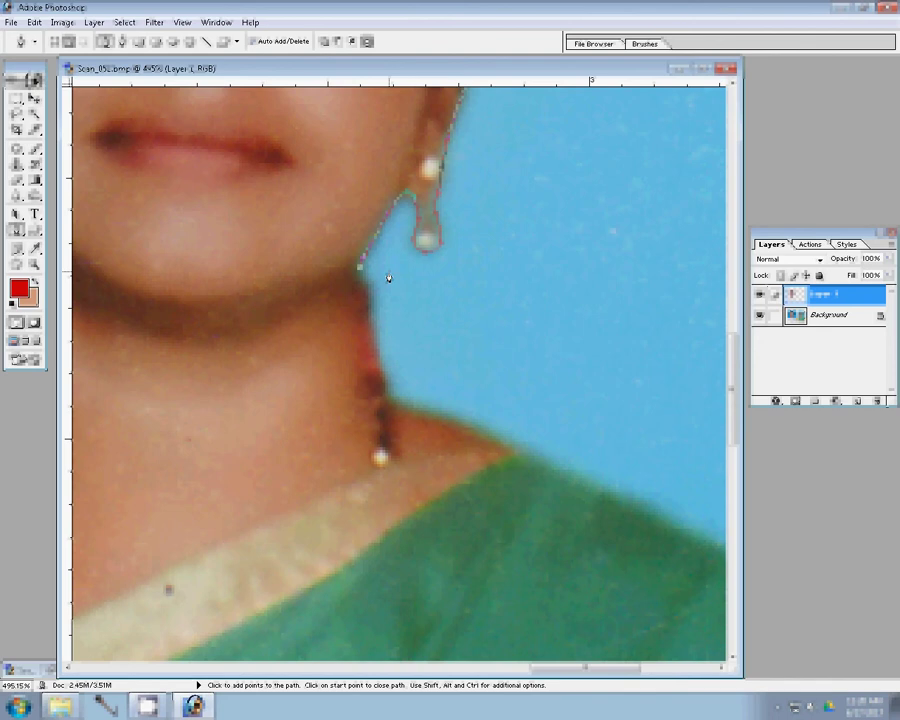
# Extend the woman's path along her neck and shoulder against the blue background.
pyautogui.click(386, 390)
pyautogui.scroll(-5, 400, 400)
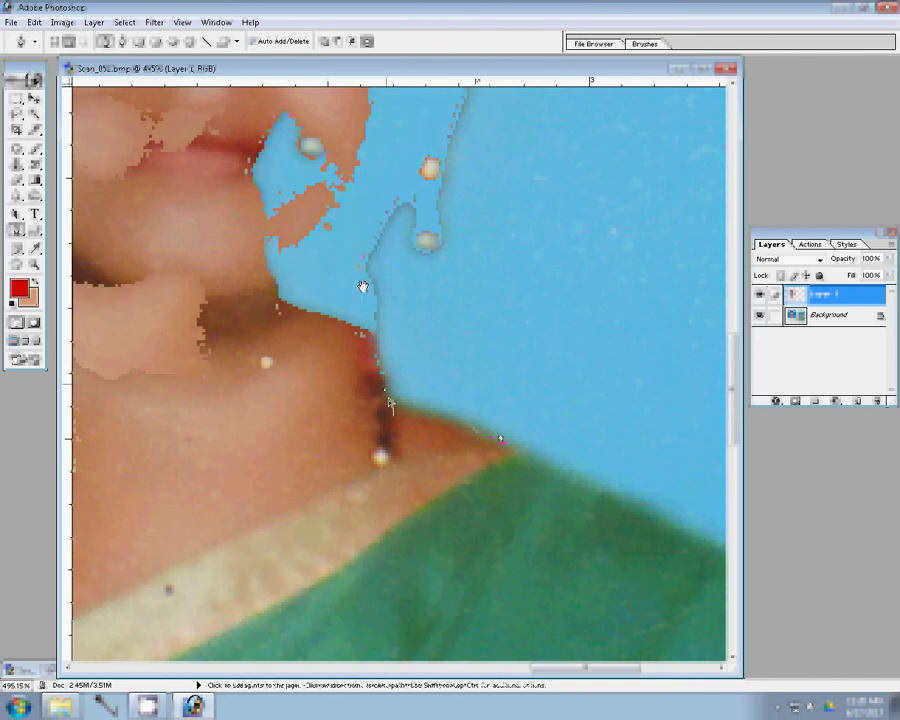
pyautogui.hscroll(5, 440, 385)
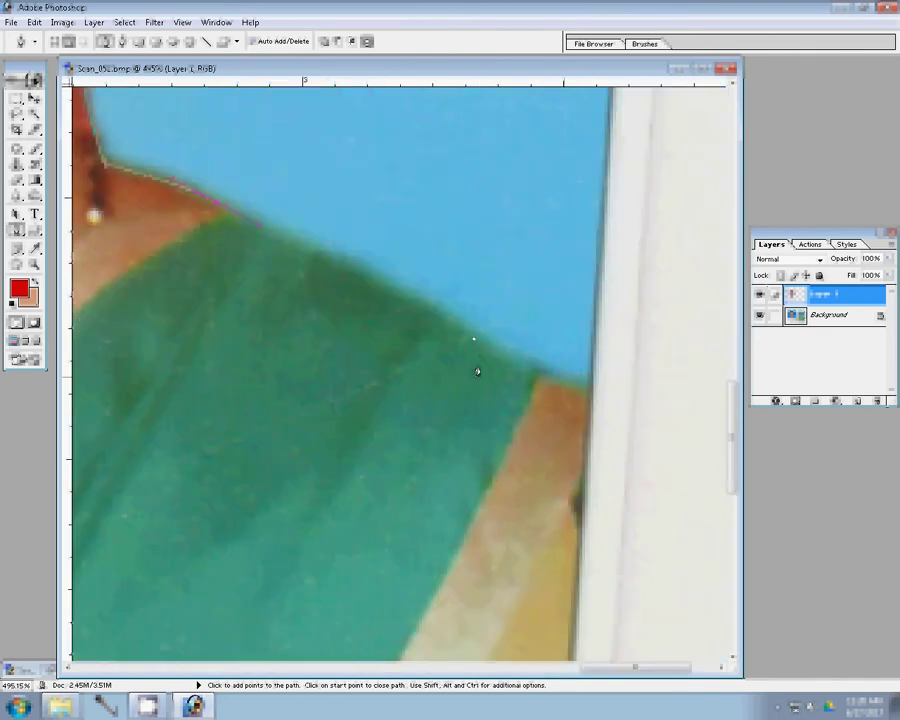
pyautogui.click(571, 387)
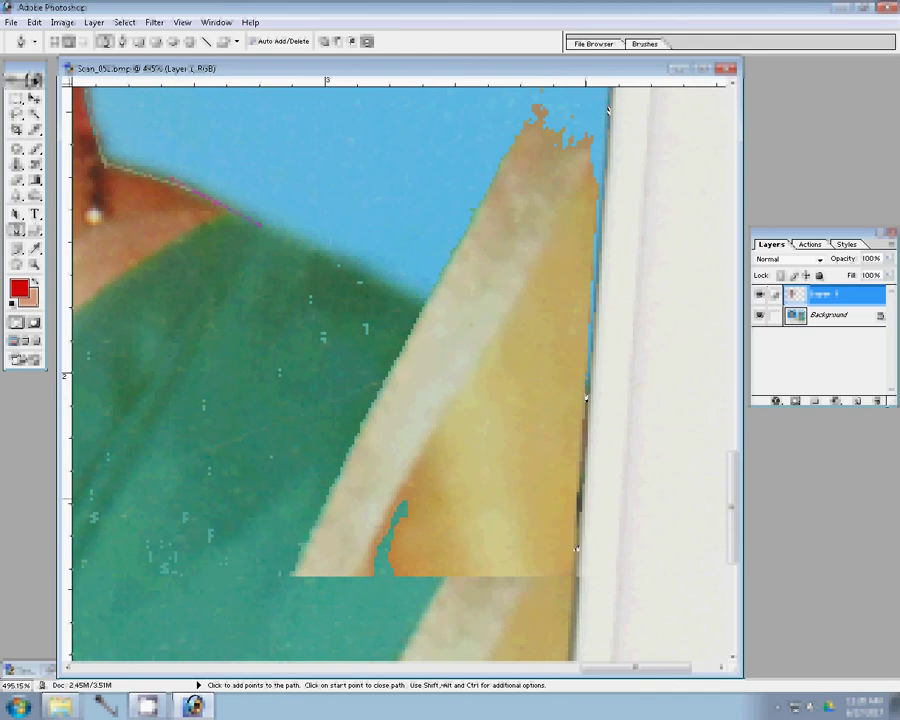
pyautogui.scroll(-3, 607, 110)
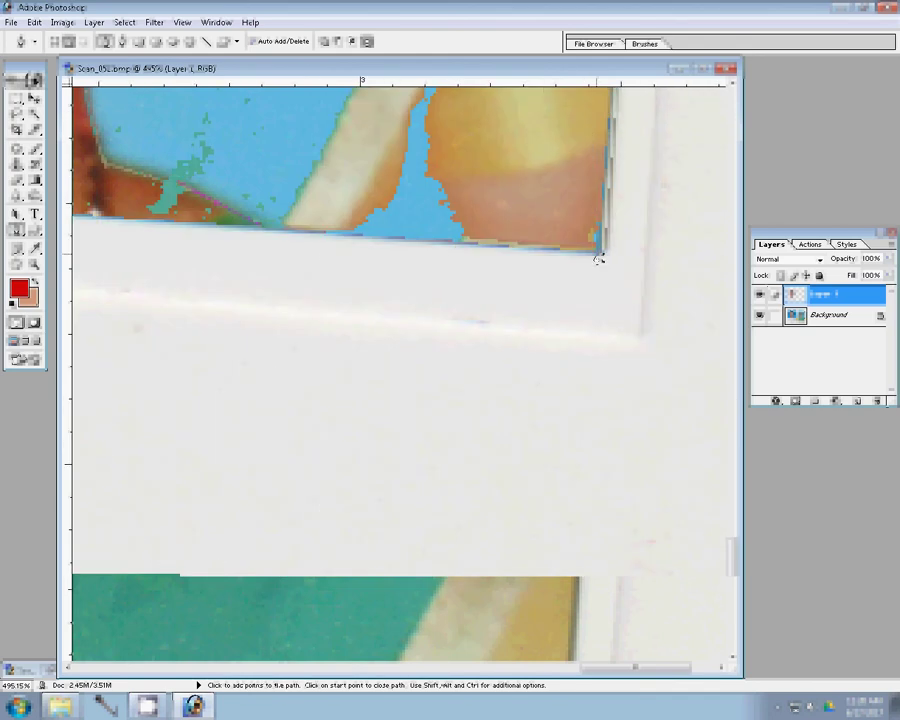
pyautogui.click(597, 259)
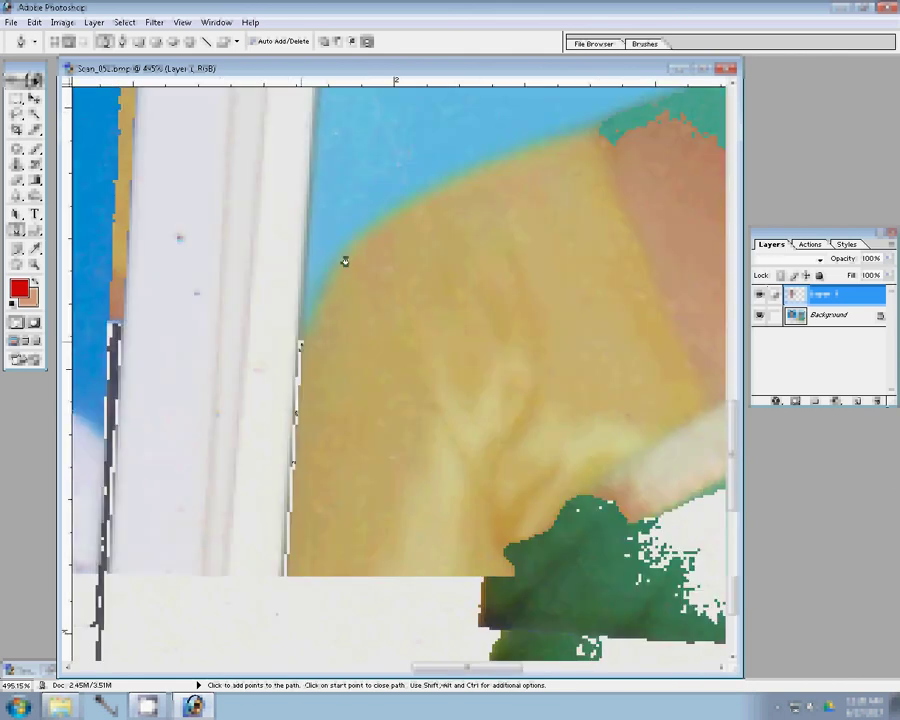
pyautogui.moveTo(344, 258); pyautogui.dragTo(368, 228)
pyautogui.moveTo(466, 208); pyautogui.dragTo(412, 355)
pyautogui.click(527, 294)
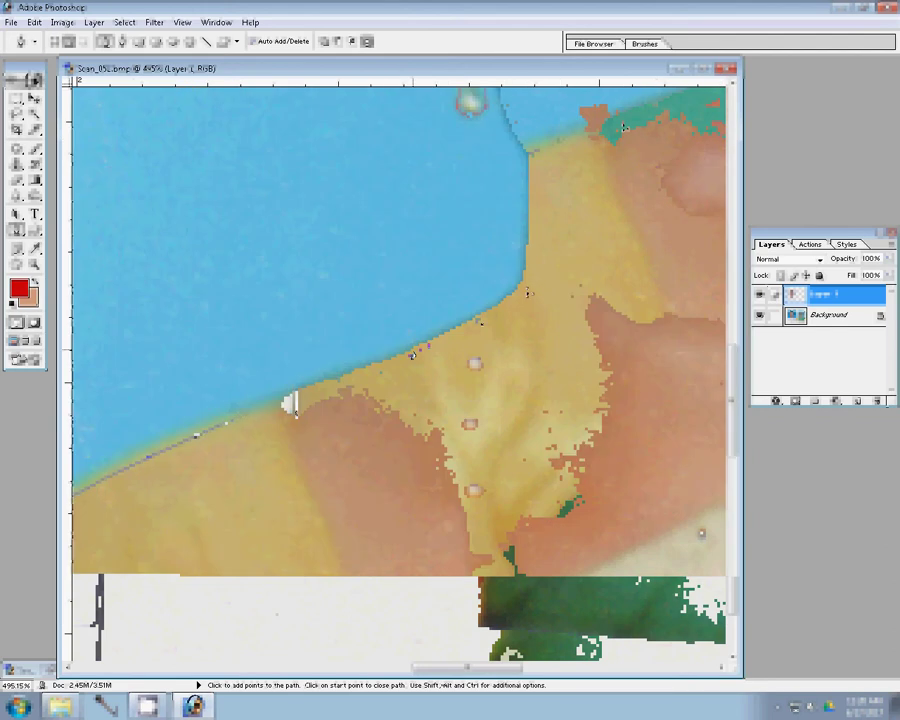
pyautogui.click(536, 199)
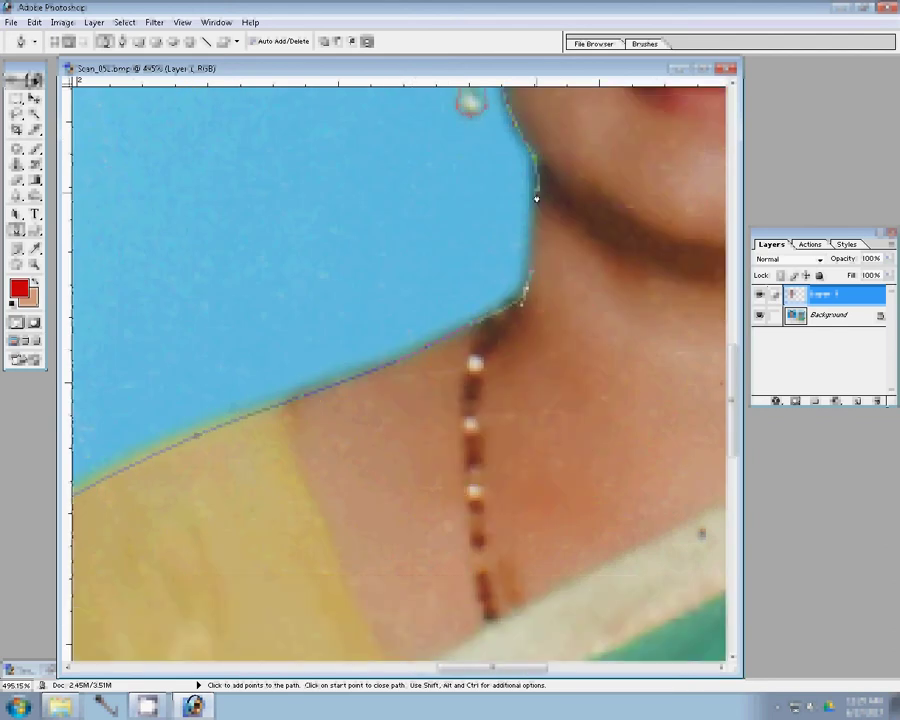
# Make a selection from the woman's path and delete the blue background.
pyautogui.rightClick(400, 303)
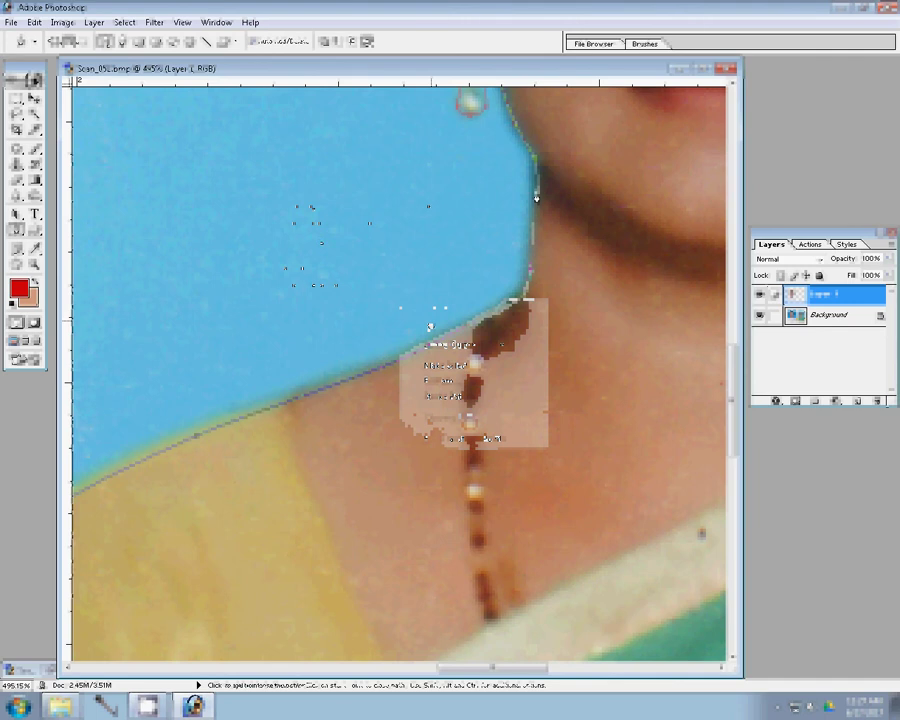
pyautogui.click(445, 365)
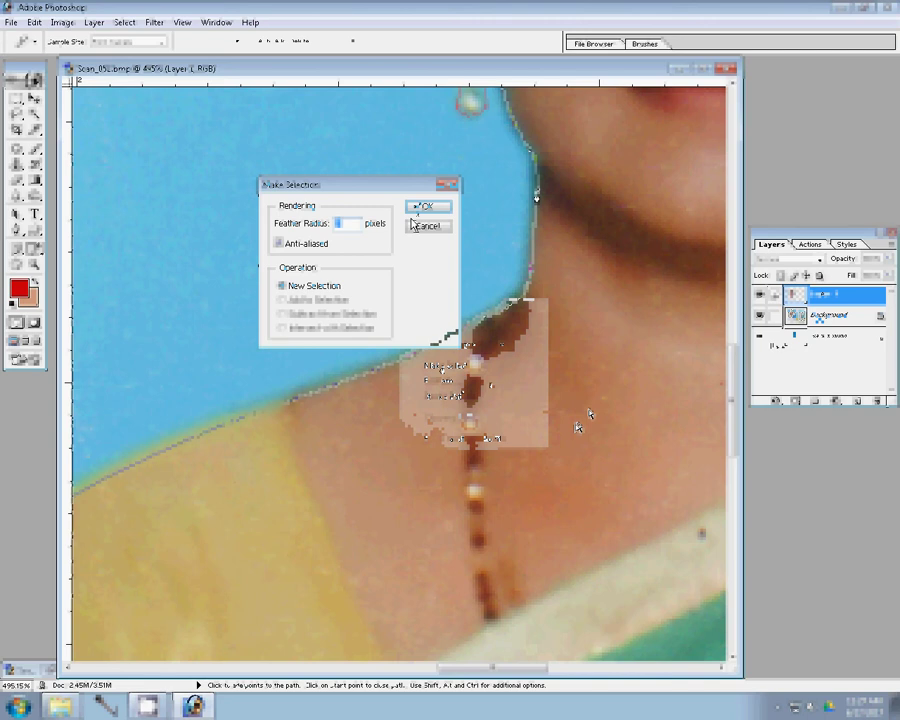
pyautogui.press('Delete')
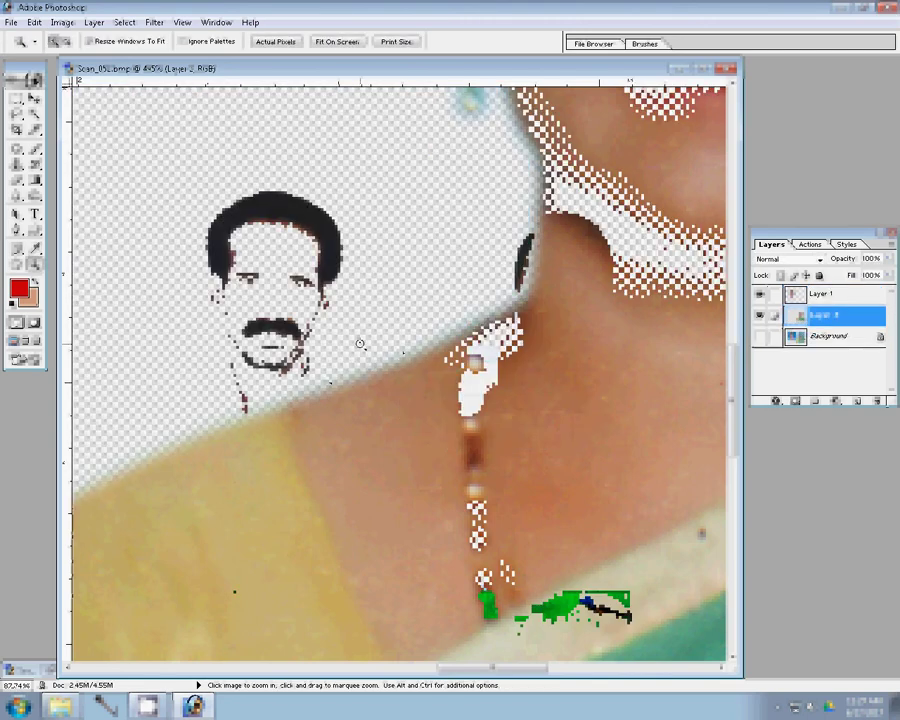
# Switch to the Move tool and bring the 9991.PSD garden card document forward.
pyautogui.press('v')
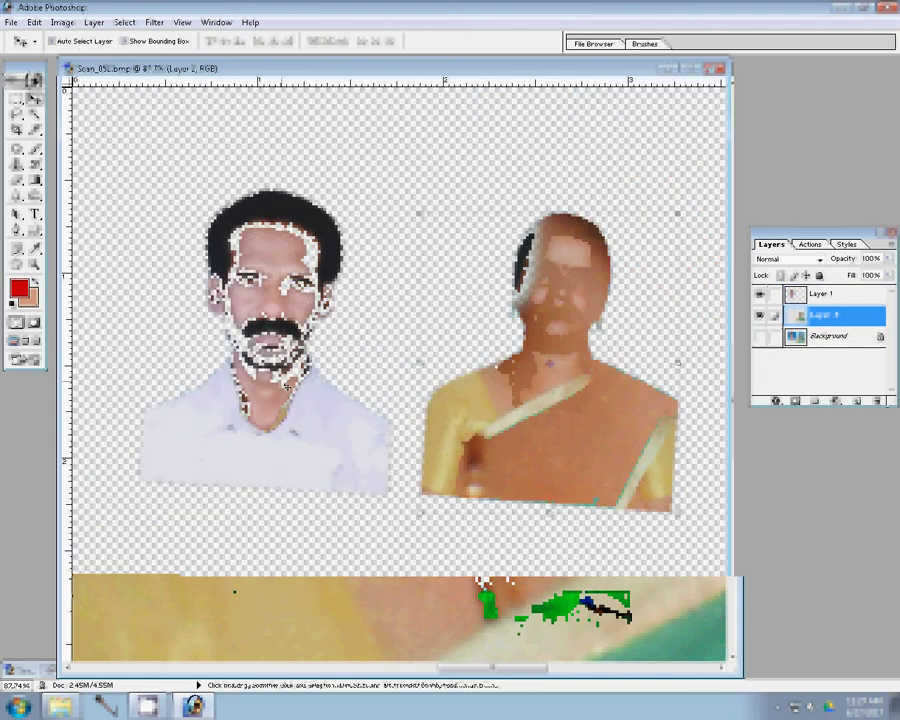
pyautogui.hotkey('alt', ']')
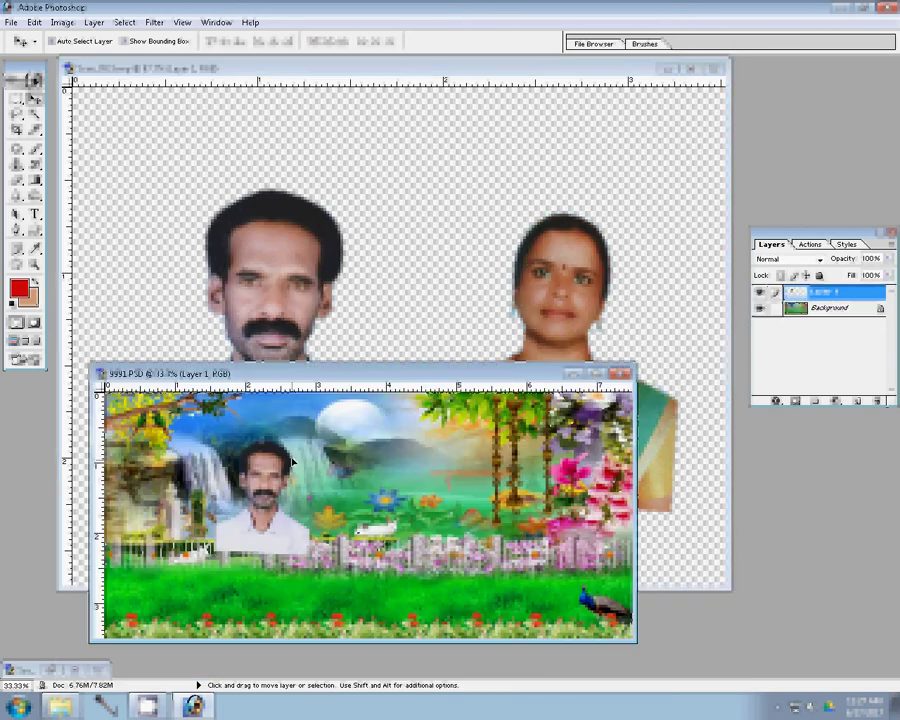
pyautogui.press('u')
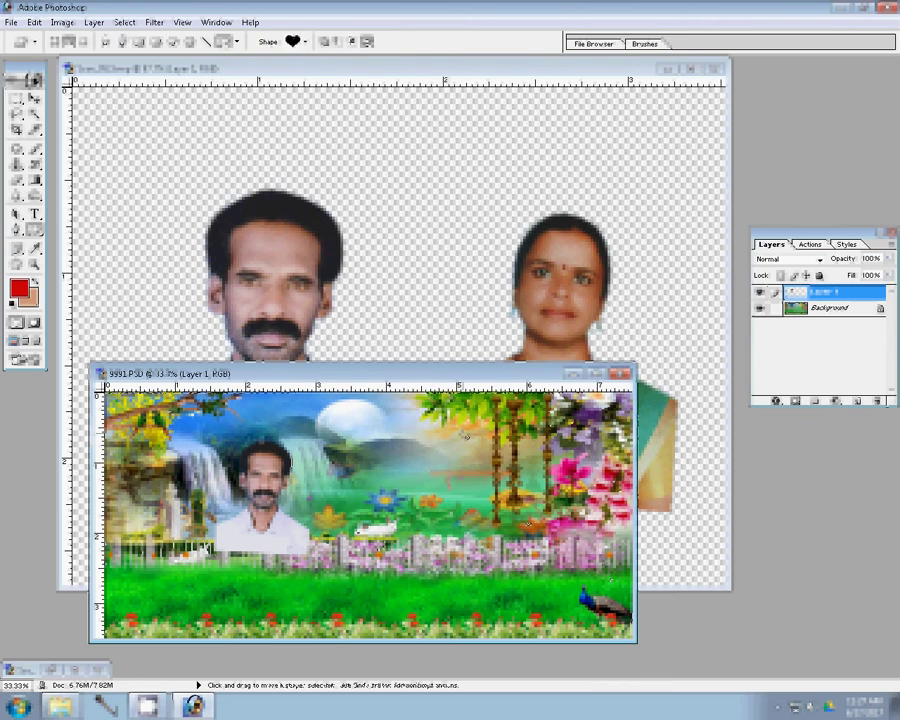
# Draw a heart shape layer with a rainbow gradient style on the card's right side.
pyautogui.click(56, 42)
pyautogui.click(297, 42)
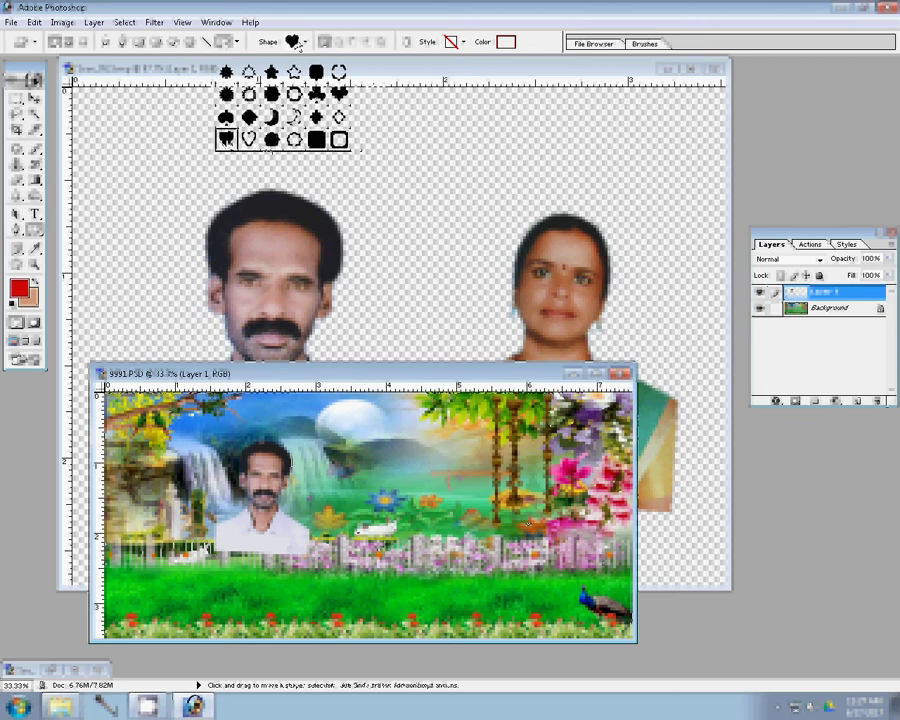
pyautogui.click(506, 42)
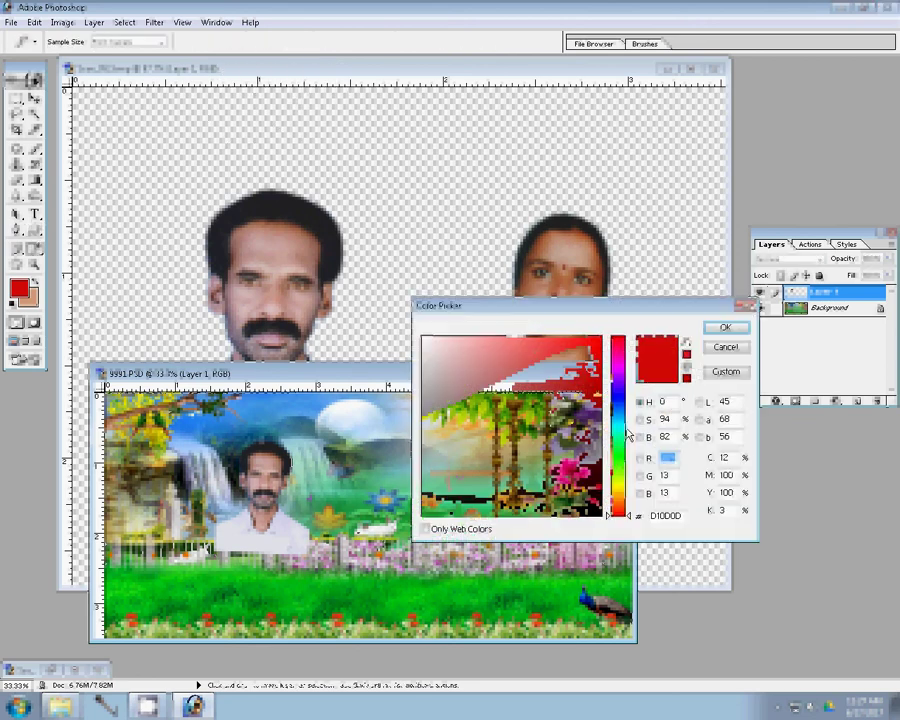
pyautogui.click(727, 347)
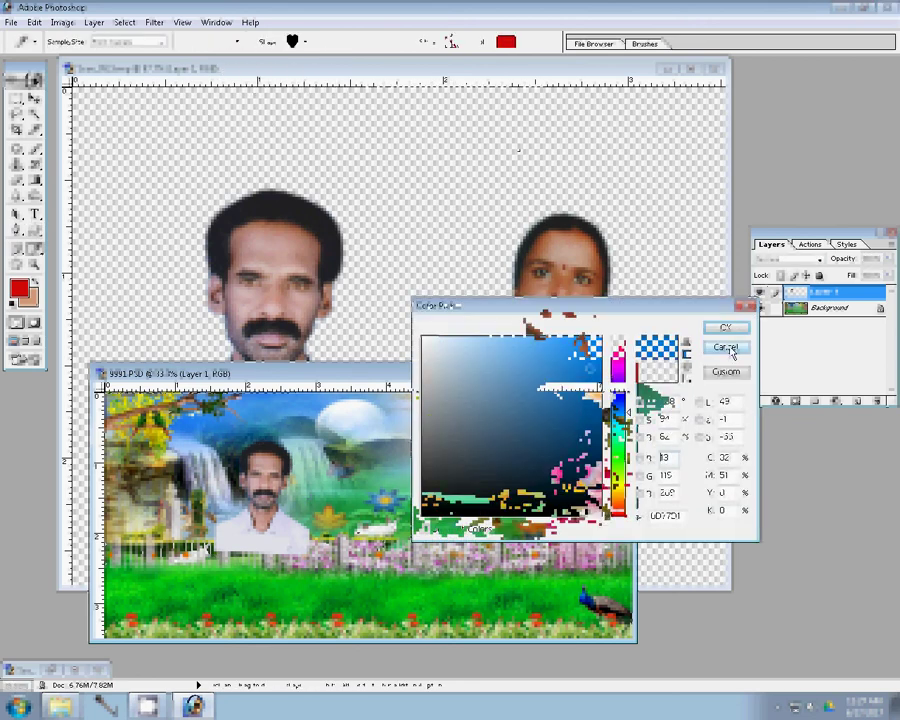
pyautogui.click(463, 42)
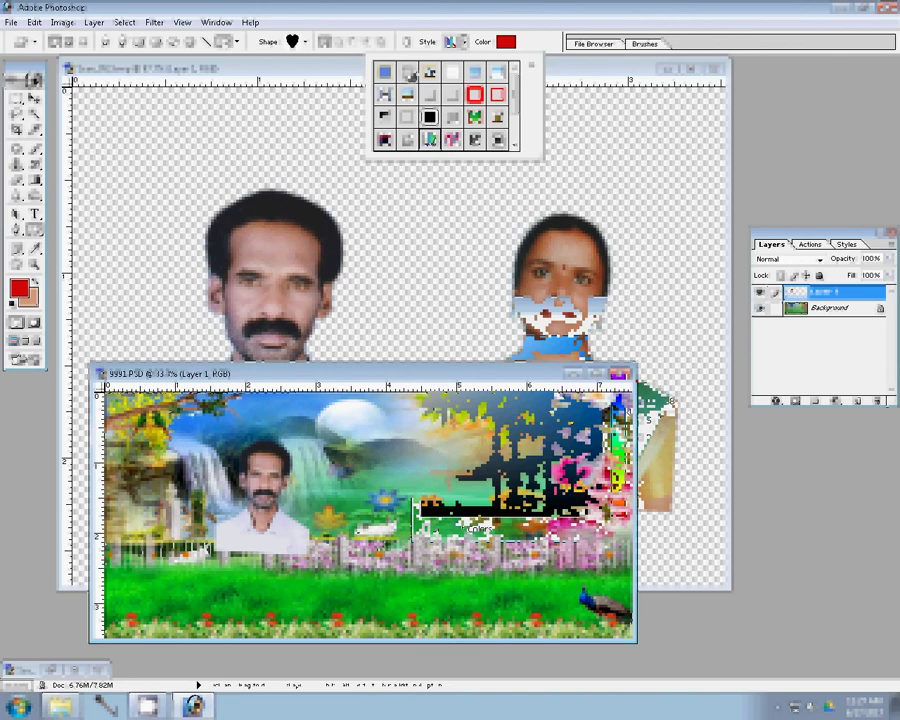
pyautogui.click(431, 140)
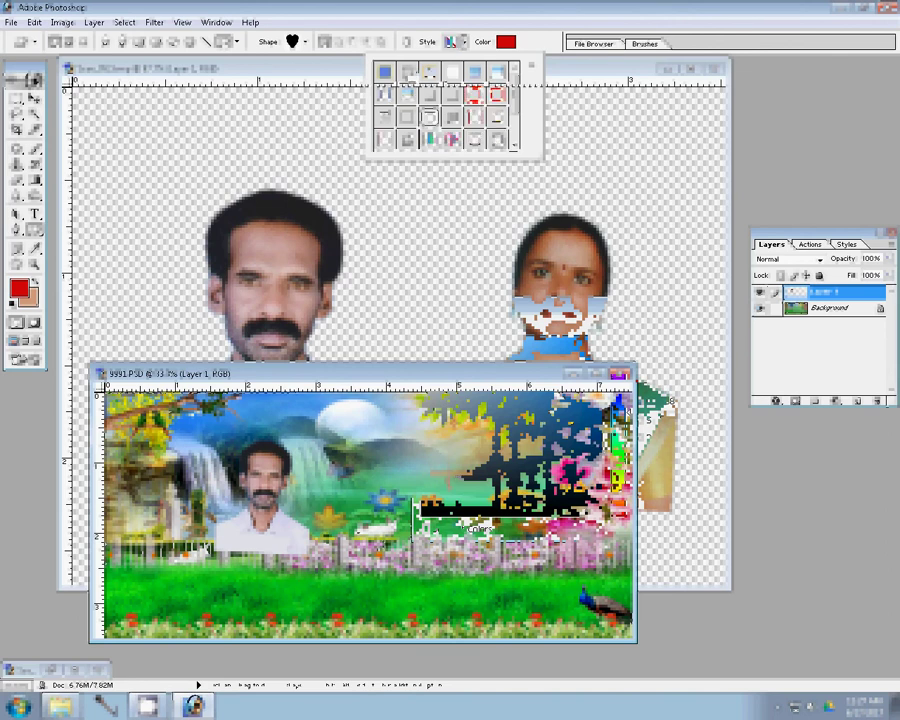
pyautogui.moveTo(462, 424); pyautogui.dragTo(600, 576)
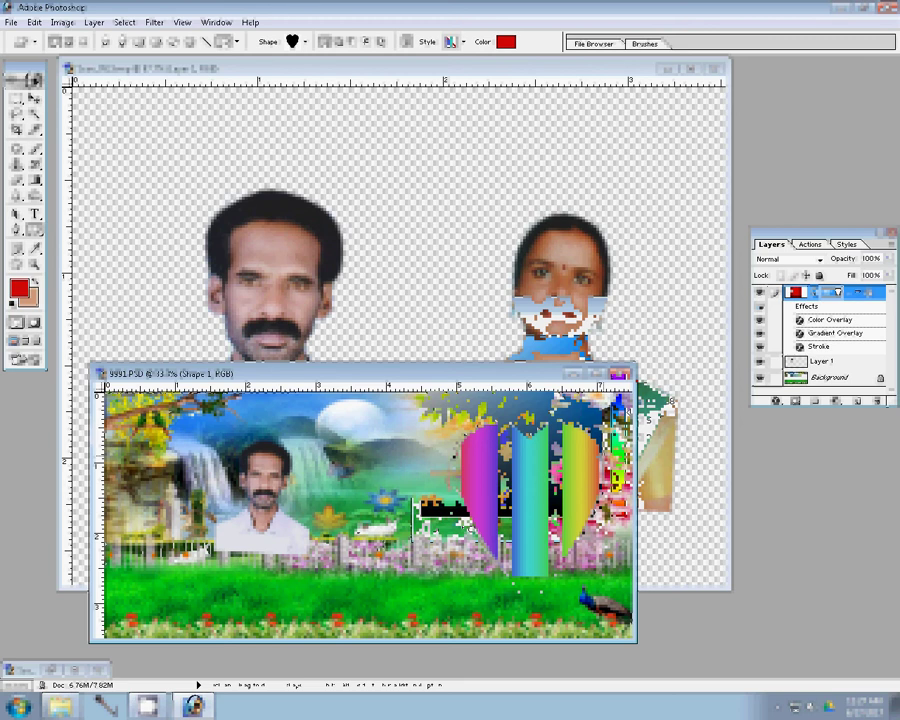
# Fade the lower edge of the man's portrait with an enlarged eraser, then show Scan_052.
pyautogui.press('v')
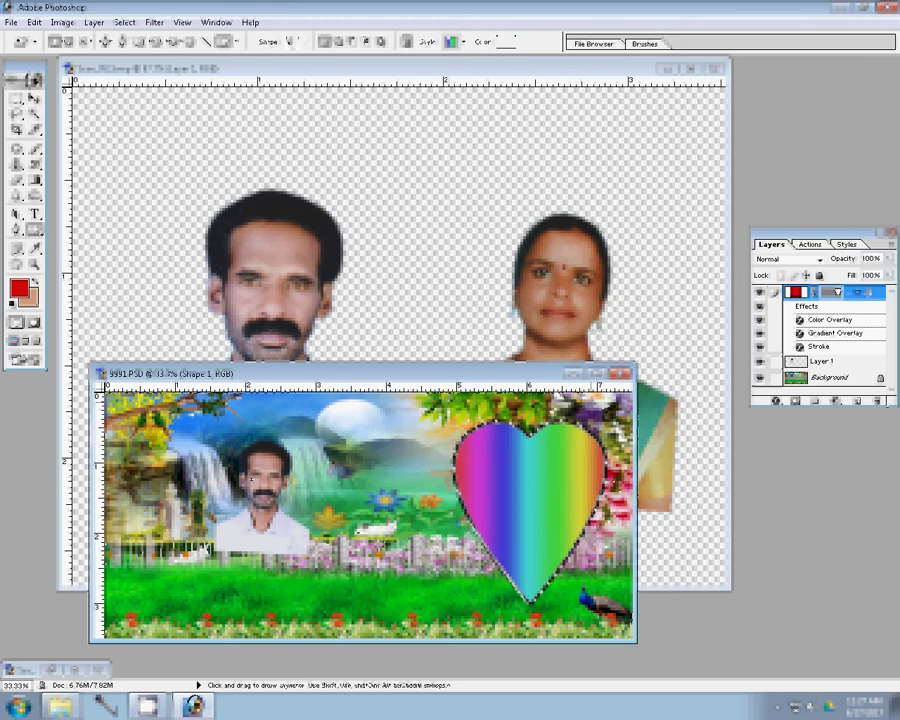
pyautogui.click(267, 470)
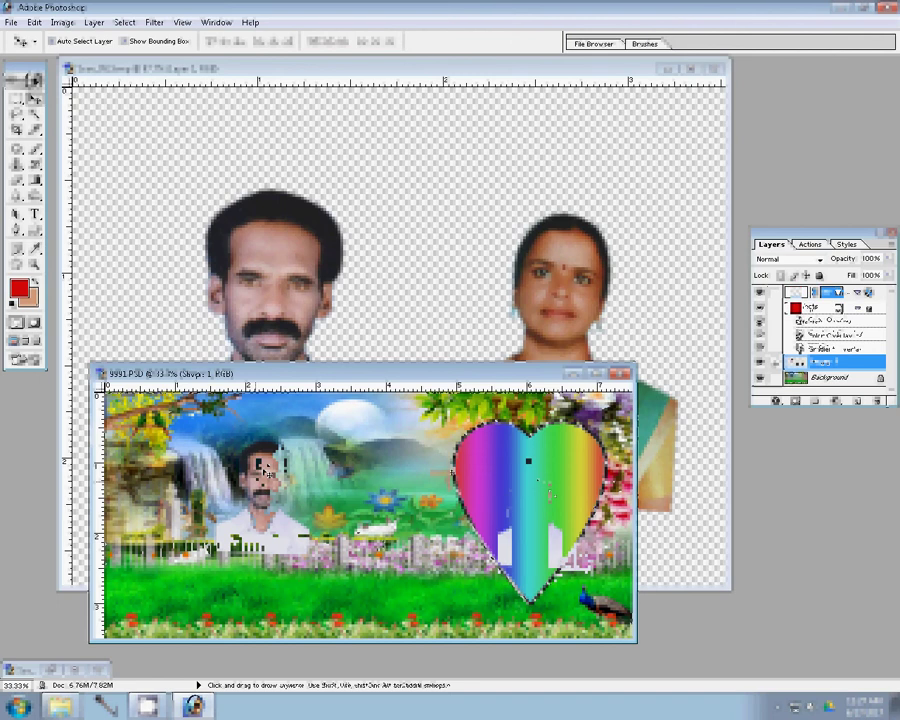
pyautogui.press(']')
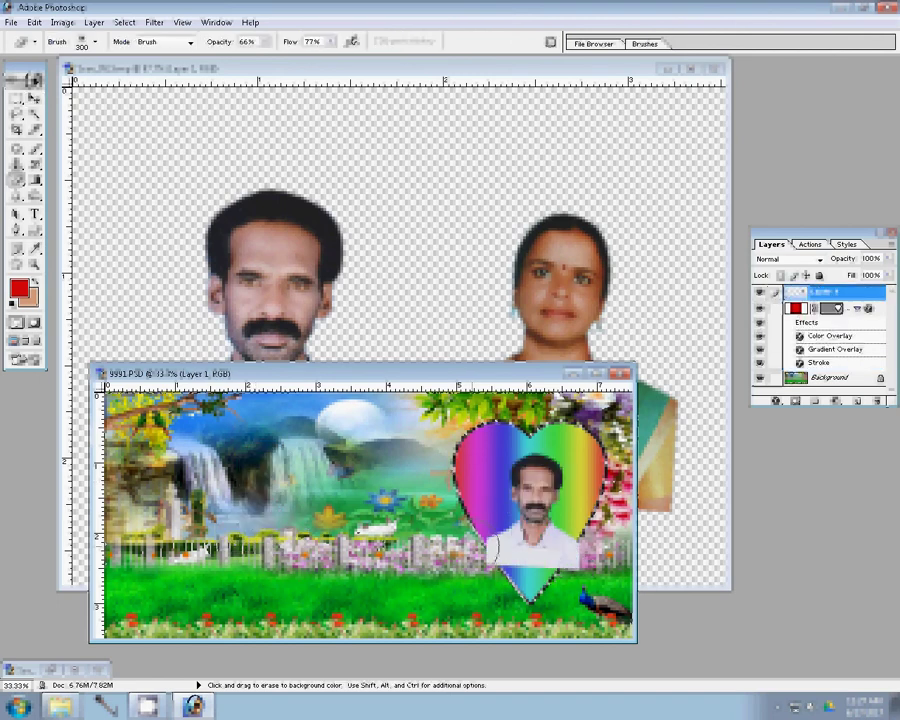
pyautogui.moveTo(495, 550)
pyautogui.mouseDown()
pyautogui.moveTo(540, 548)
pyautogui.moveTo(505, 550)
pyautogui.mouseUp()
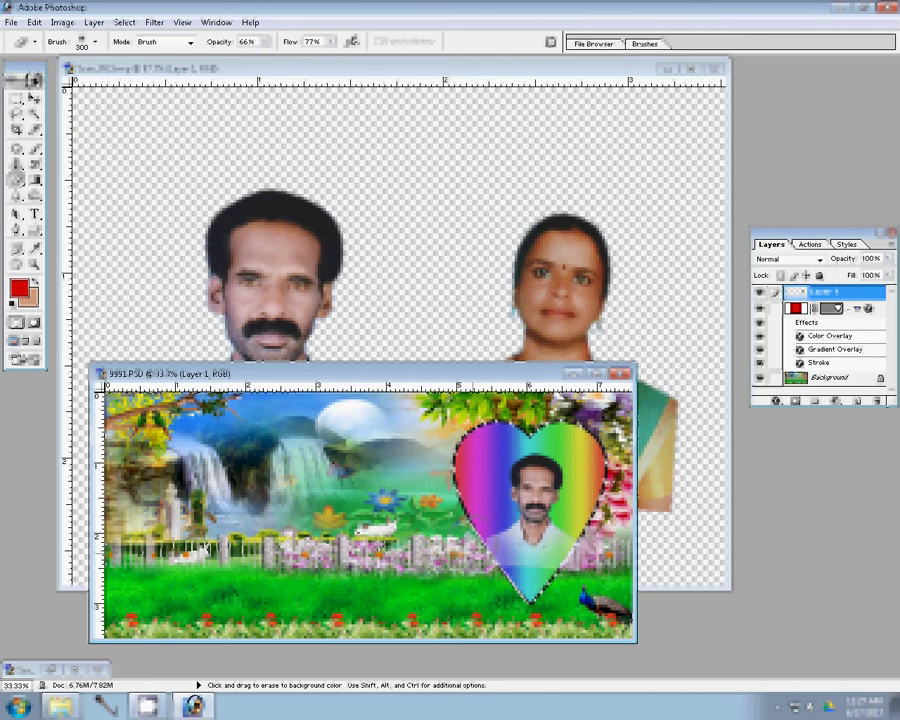
pyautogui.click(262, 65)
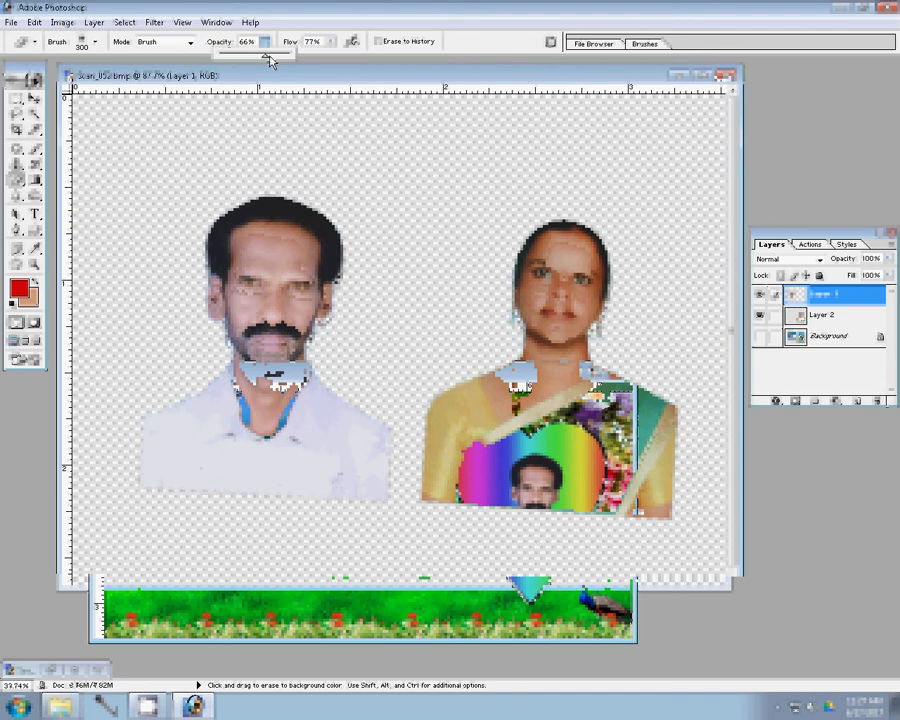
# Close the Scan_052 photo and background-erase across the left side of the card.
pyautogui.hotkey('ctrl', 'w')
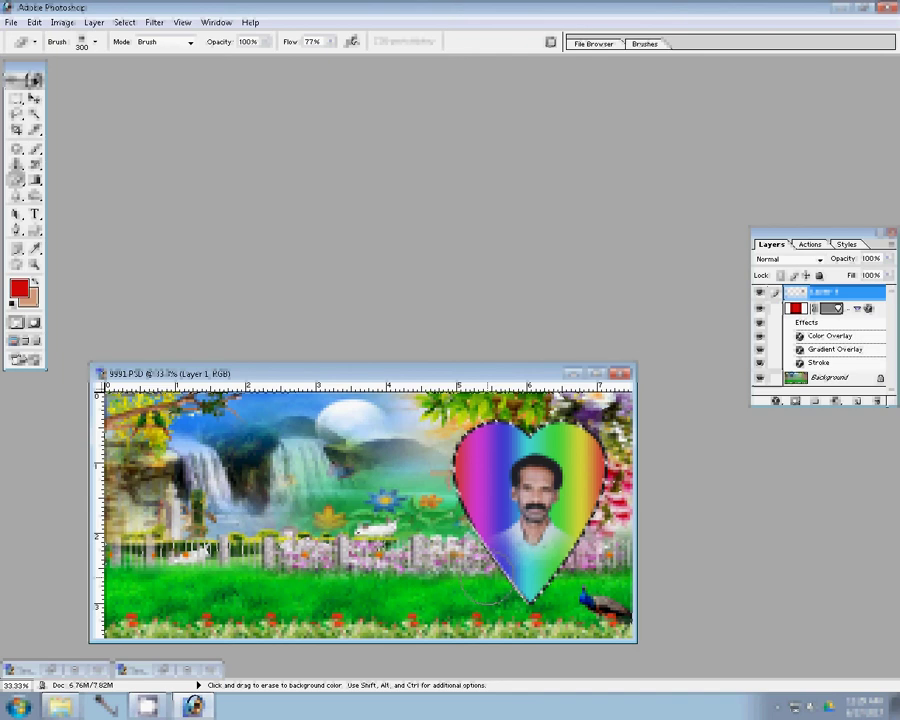
pyautogui.hotkey('shift', 'e')
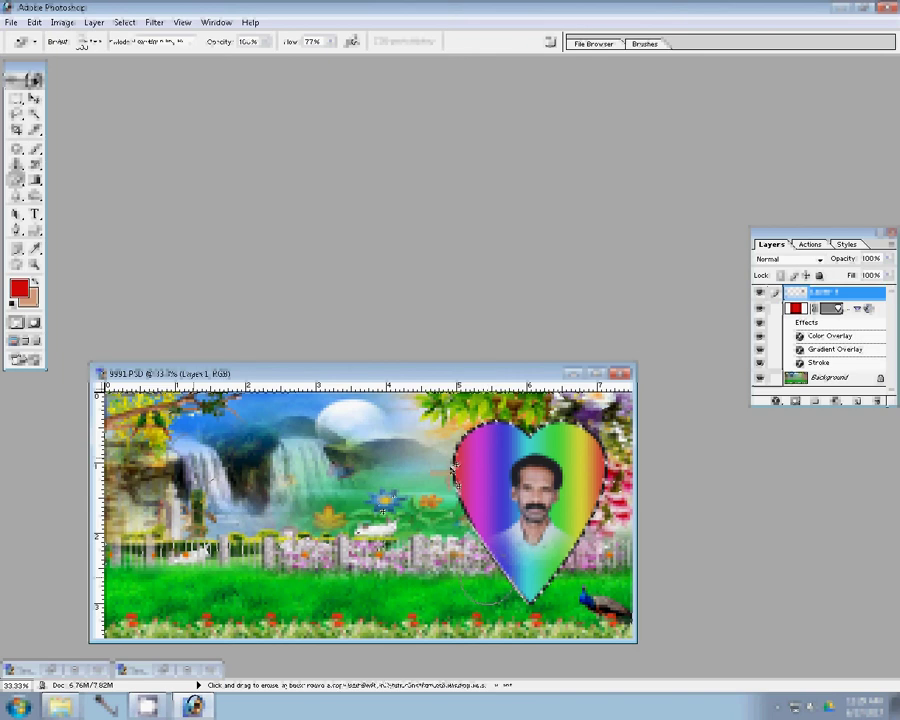
pyautogui.moveTo(192, 450)
pyautogui.mouseDown()
pyautogui.moveTo(260, 470)
pyautogui.moveTo(140, 470)
pyautogui.moveTo(170, 540)
pyautogui.moveTo(240, 548)
pyautogui.mouseUp()
# Restyle the Shape 1 heart green with a red outline and duplicate it.
pyautogui.press('v')
pyautogui.click(150, 452)
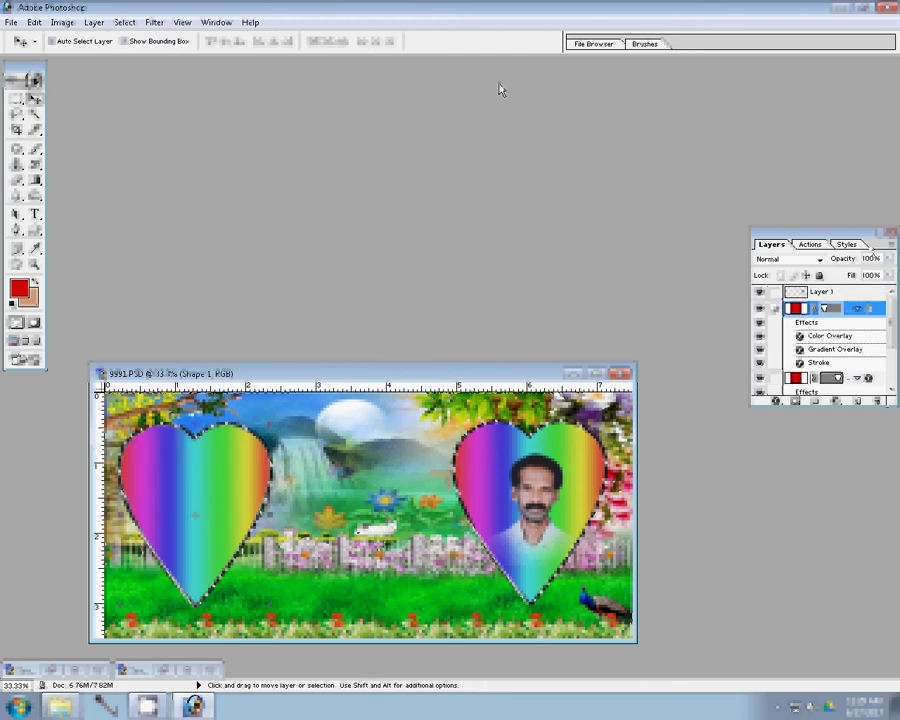
pyautogui.click(846, 244)
pyautogui.click(853, 310)
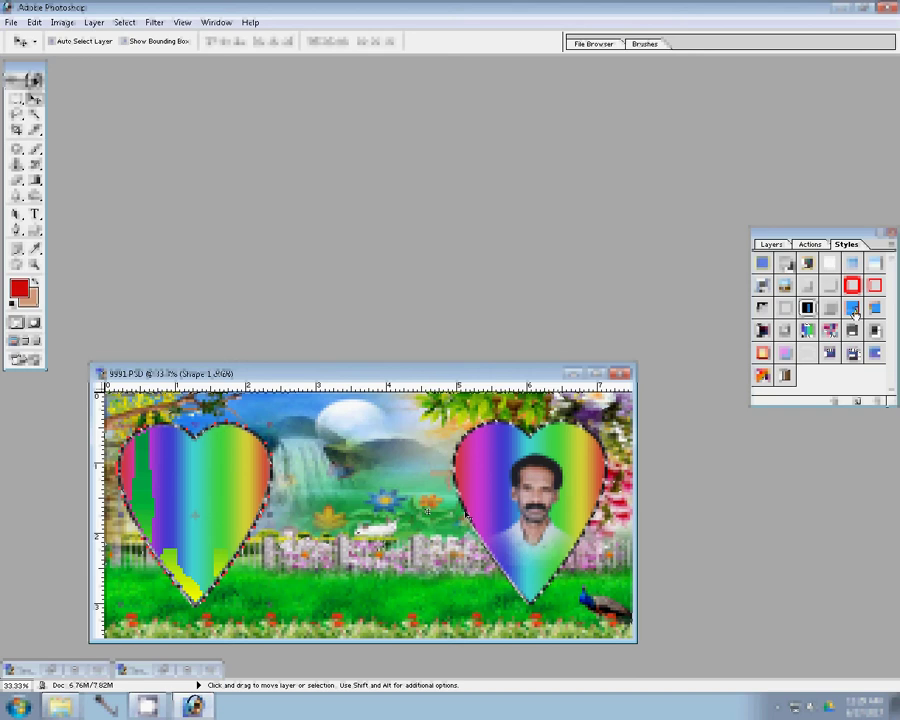
pyautogui.hotkey('ctrl', 'j')
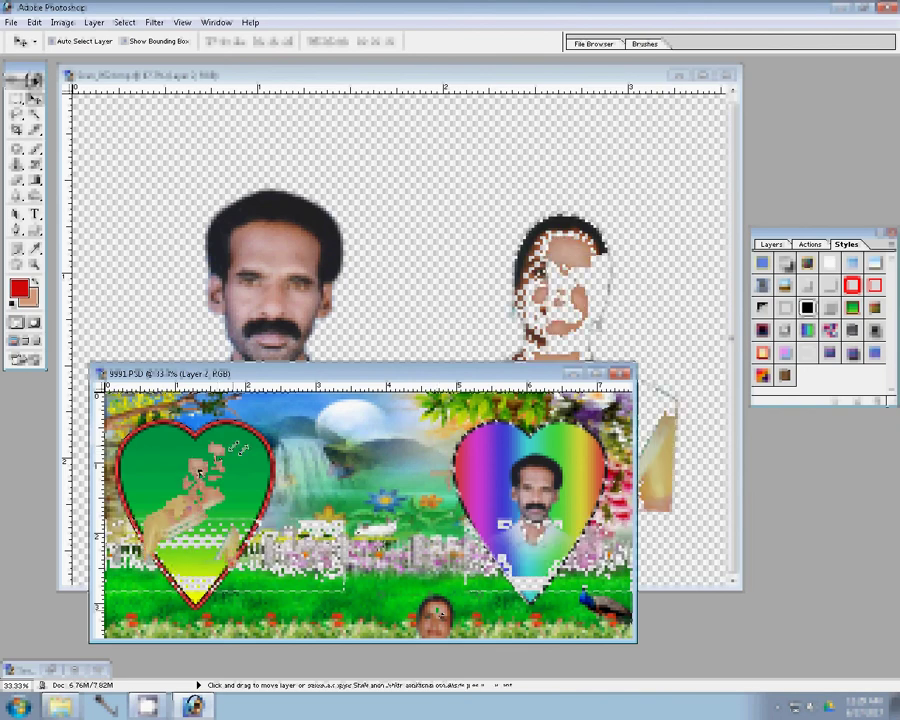
# Tilt the woman's portrait -3.9° in the green heart and fade her saree into it.
pyautogui.hotkey('ctrl', 't')
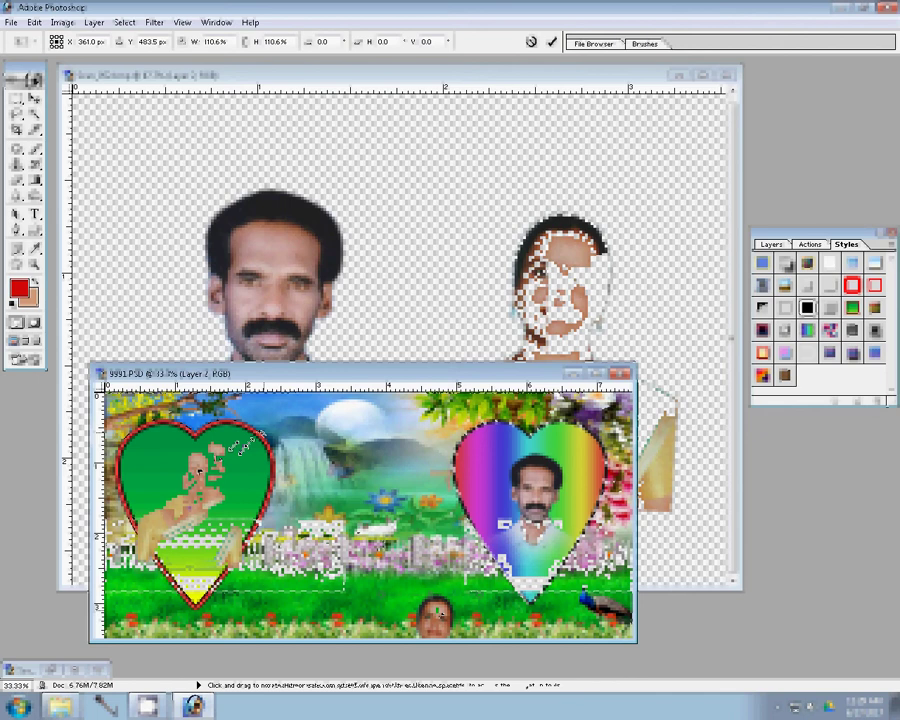
pyautogui.moveTo(170, 380); pyautogui.dragTo(316, 368)
pyautogui.press('Return')
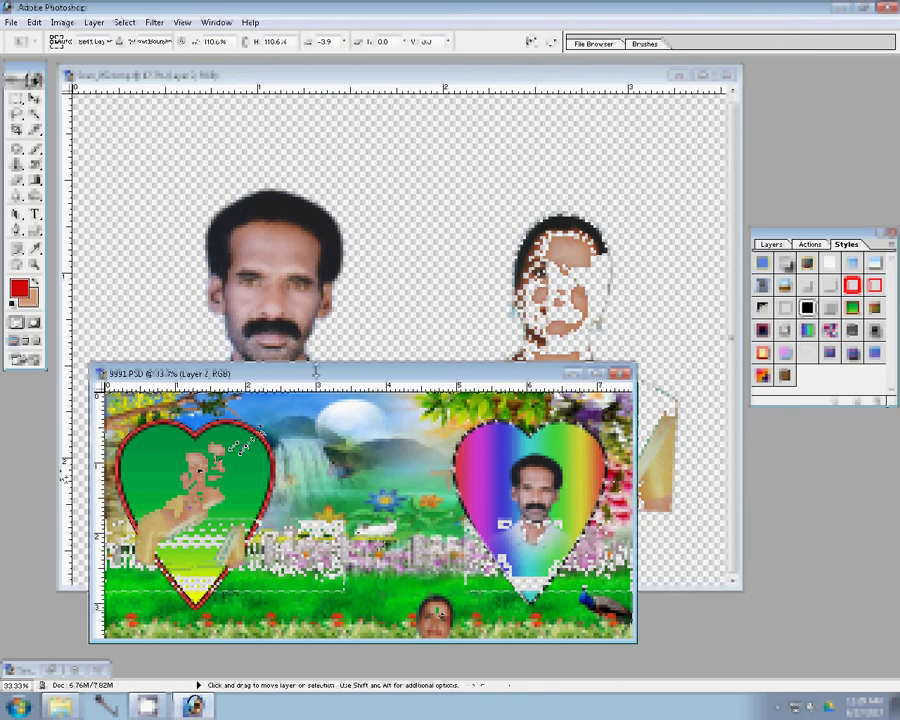
pyautogui.press('b')
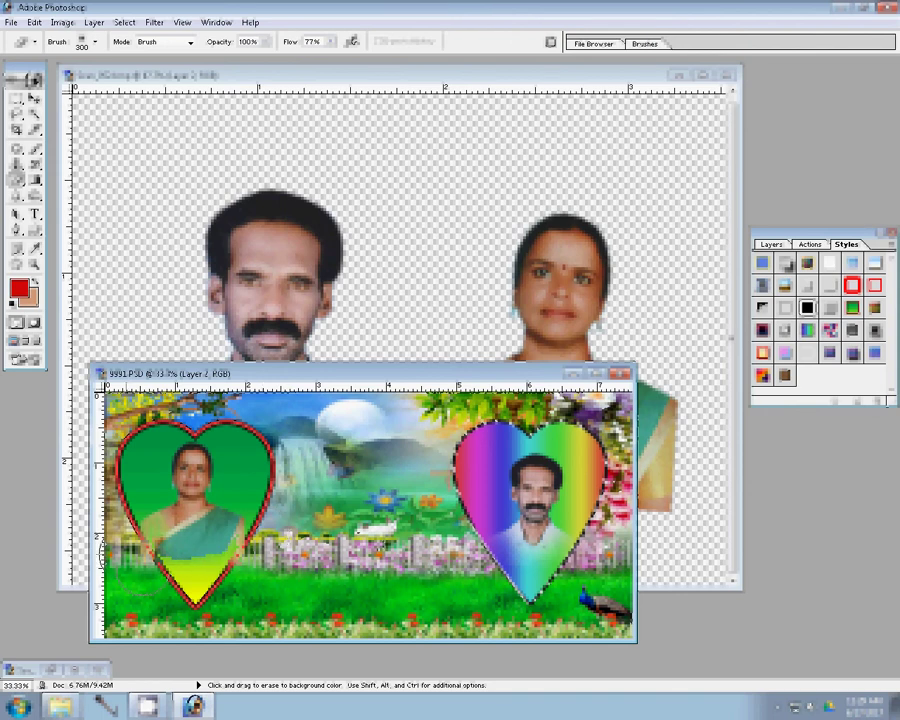
pyautogui.click(184, 540)
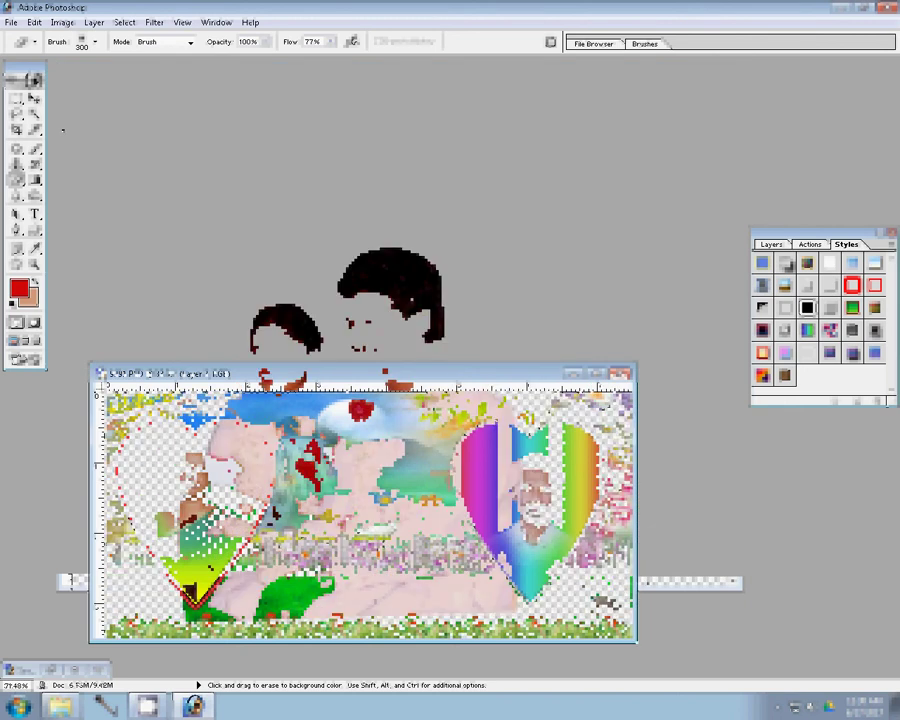
# Drag the Scan_051 couple cutout to the card's centre and scale it to 158.2%.
pyautogui.click(436, 206)
pyautogui.press('v')
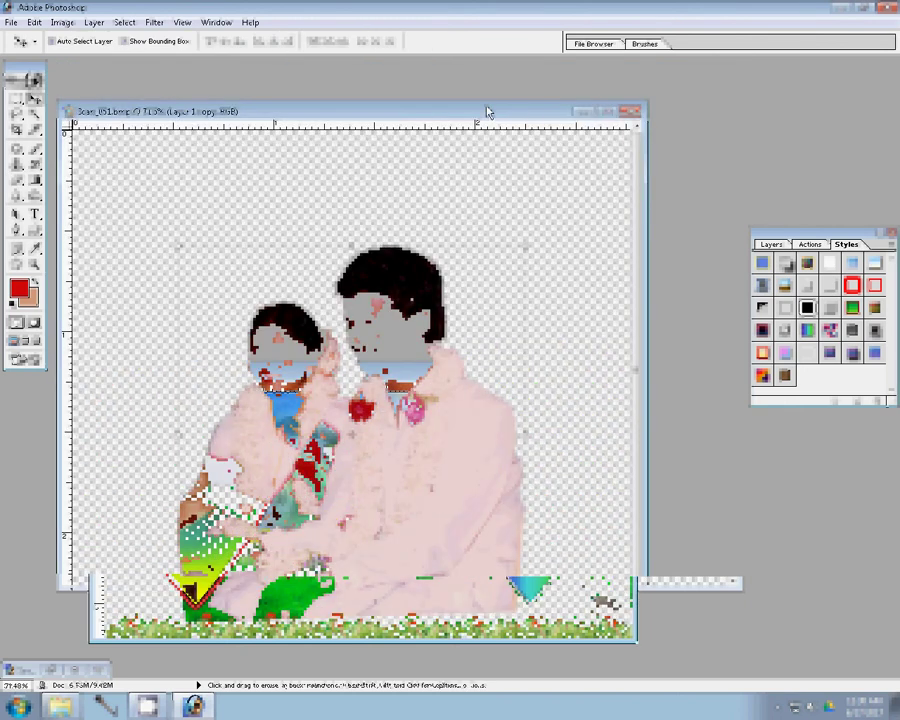
pyautogui.moveTo(240, 243); pyautogui.dragTo(460, 243)
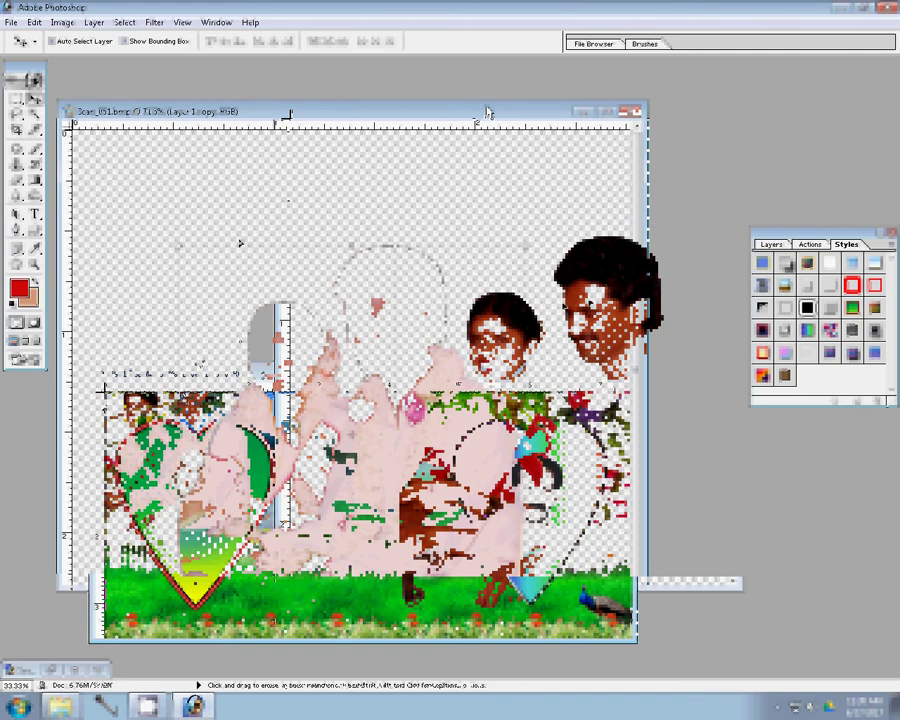
pyautogui.click(242, 452)
pyautogui.moveTo(242, 452); pyautogui.dragTo(430, 527)
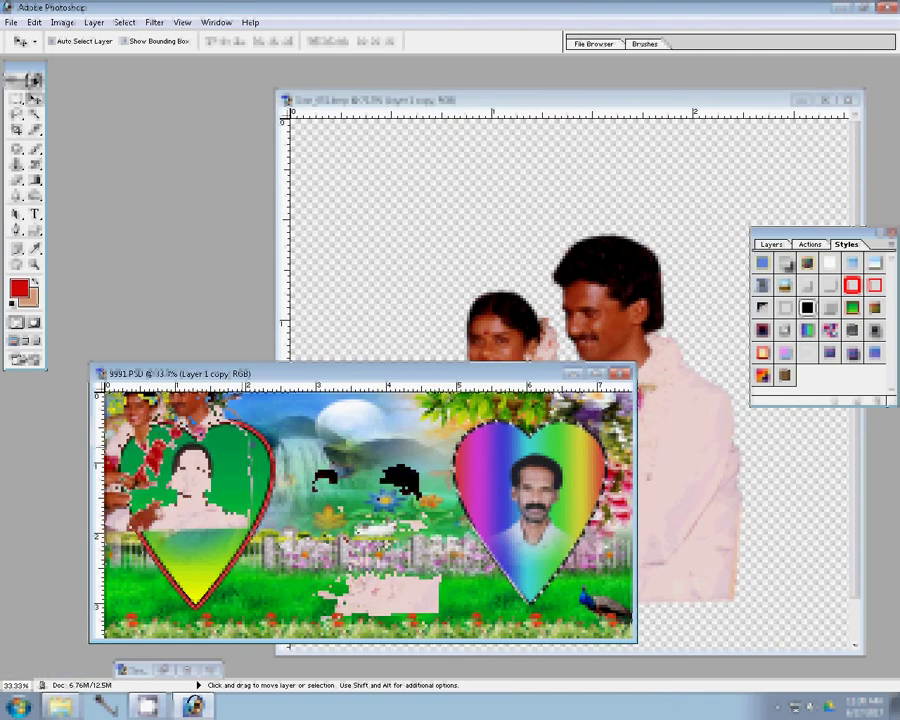
pyautogui.hotkey('ctrl', 't')
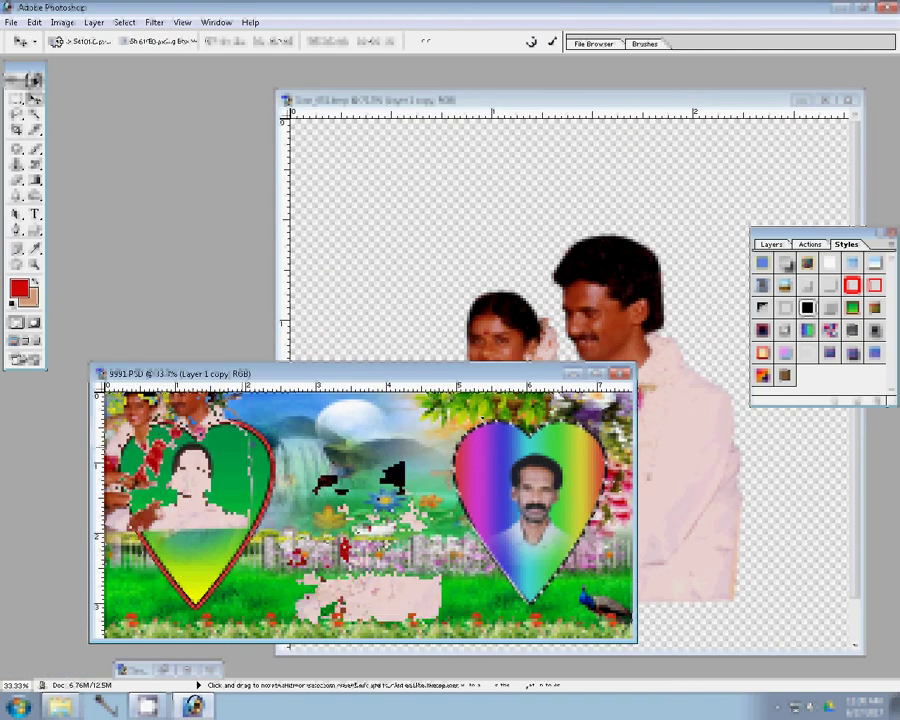
pyautogui.moveTo(430, 527)
pyautogui.mouseDown()
pyautogui.moveTo(300, 480)
pyautogui.moveTo(295, 520)
pyautogui.mouseUp()
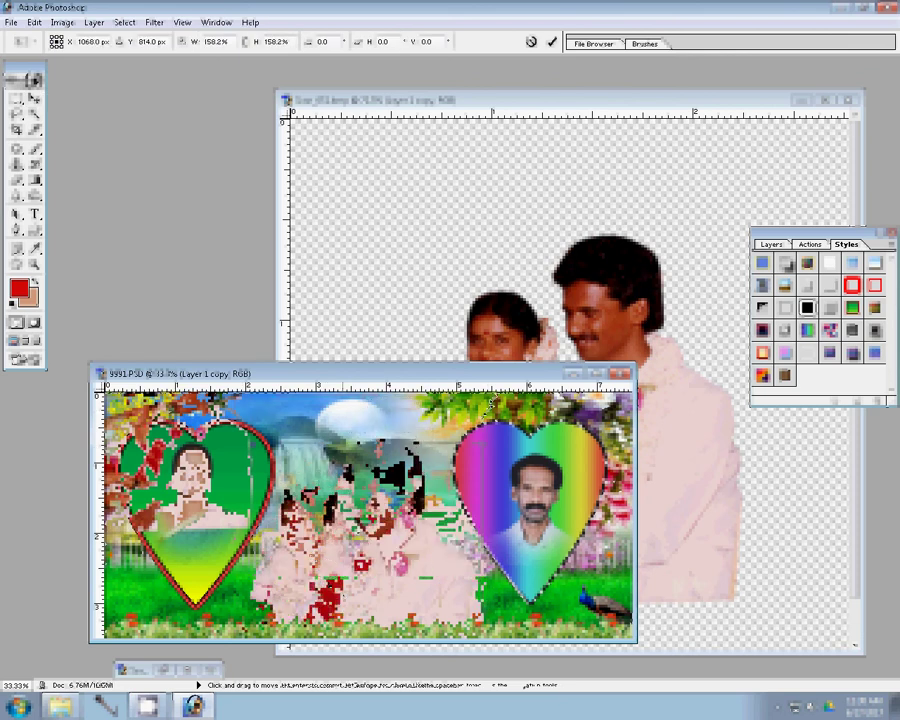
pyautogui.press('Return')
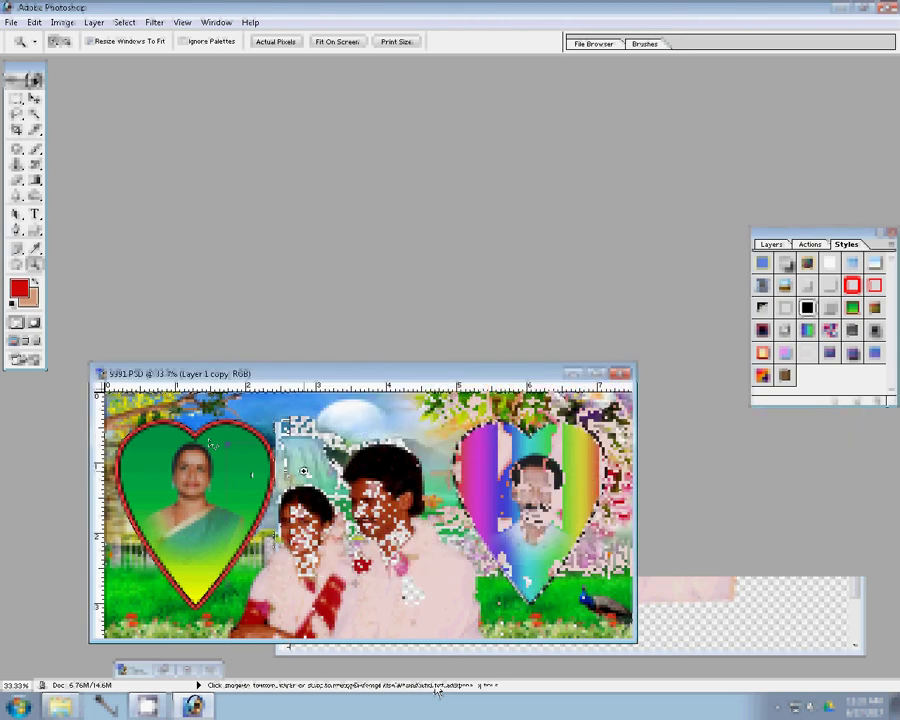
# Zoom in on the couple and start a 24 pt text line near the card's top.
pyautogui.click(303, 470)
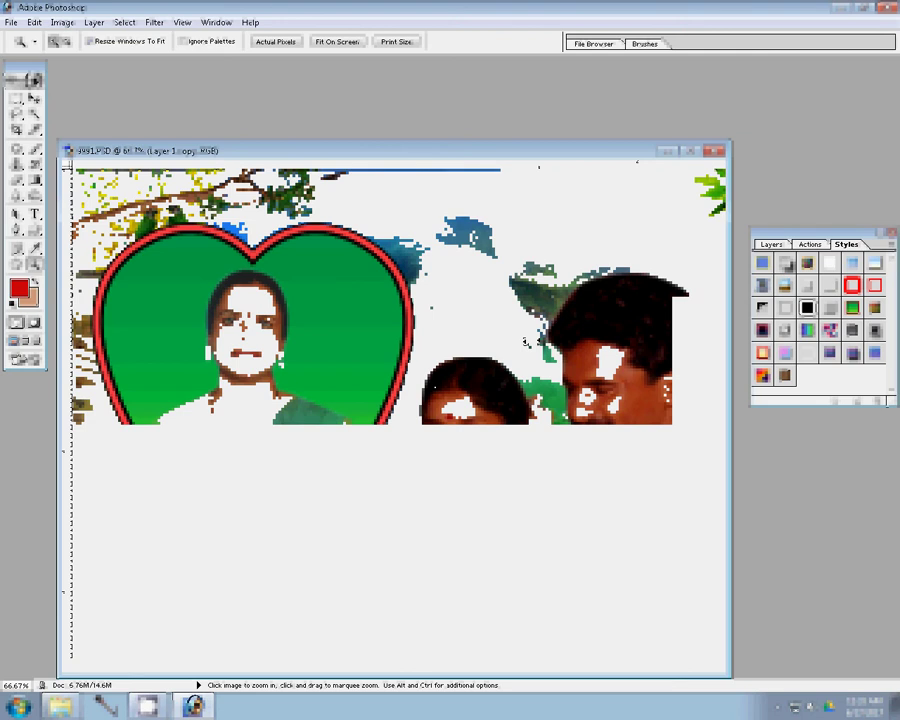
pyautogui.click(372, 386)
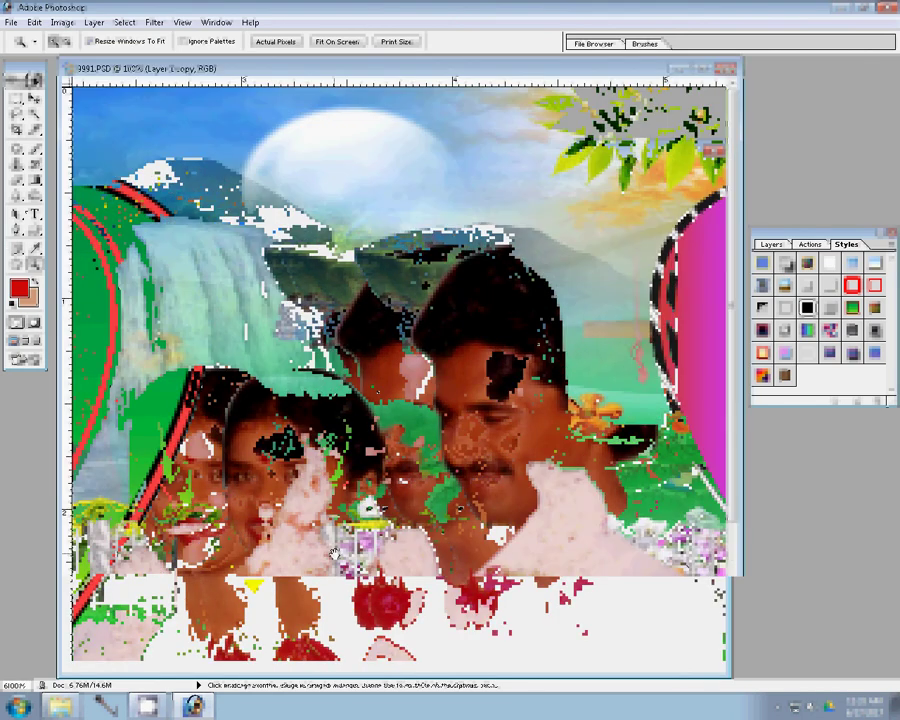
pyautogui.press('t')
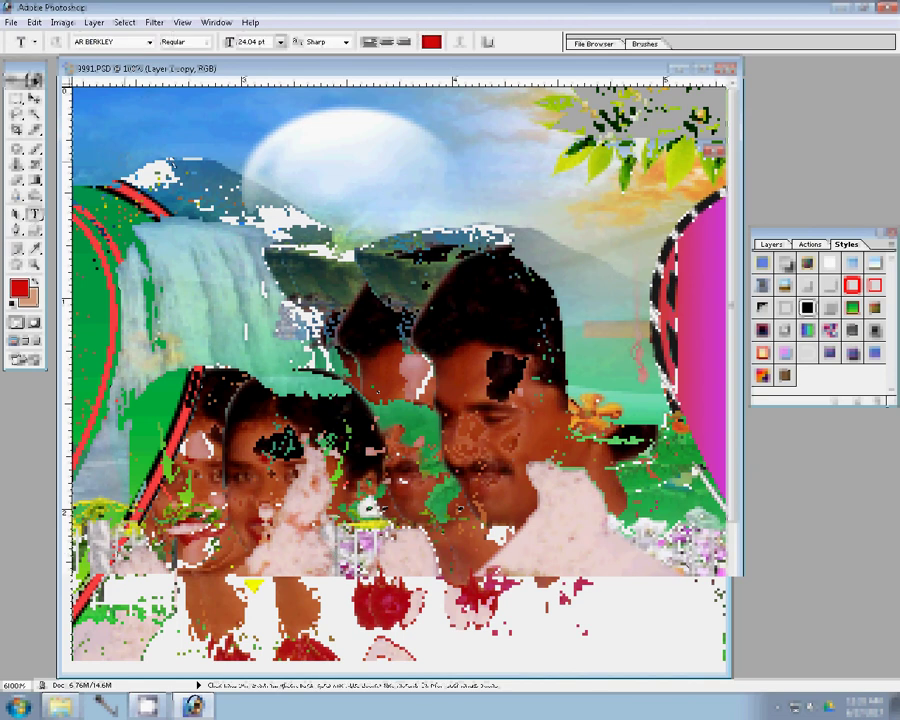
pyautogui.click(125, 140)
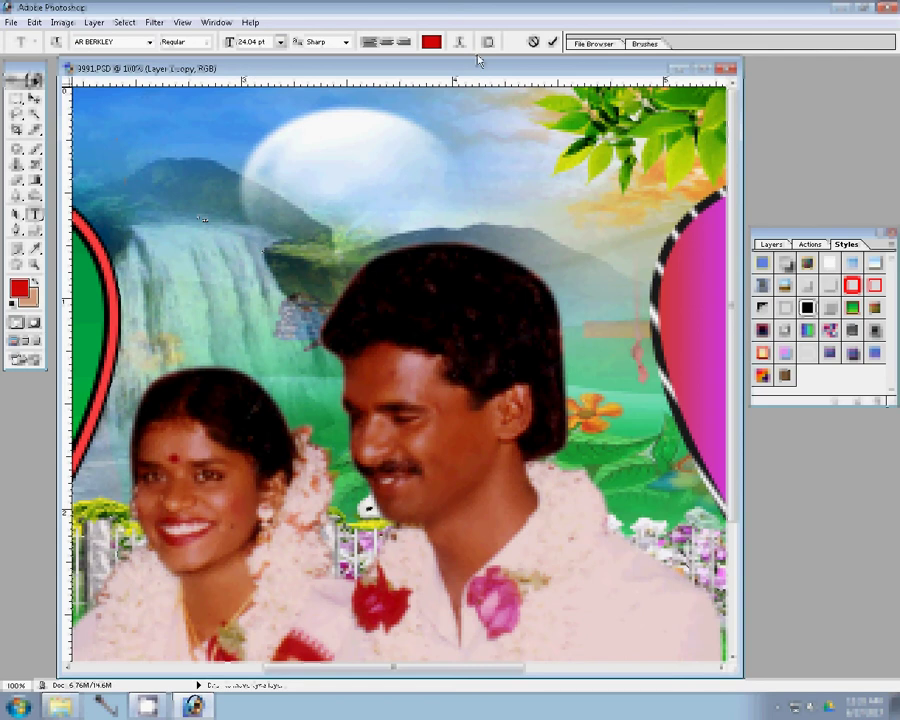
pyautogui.click(281, 41)
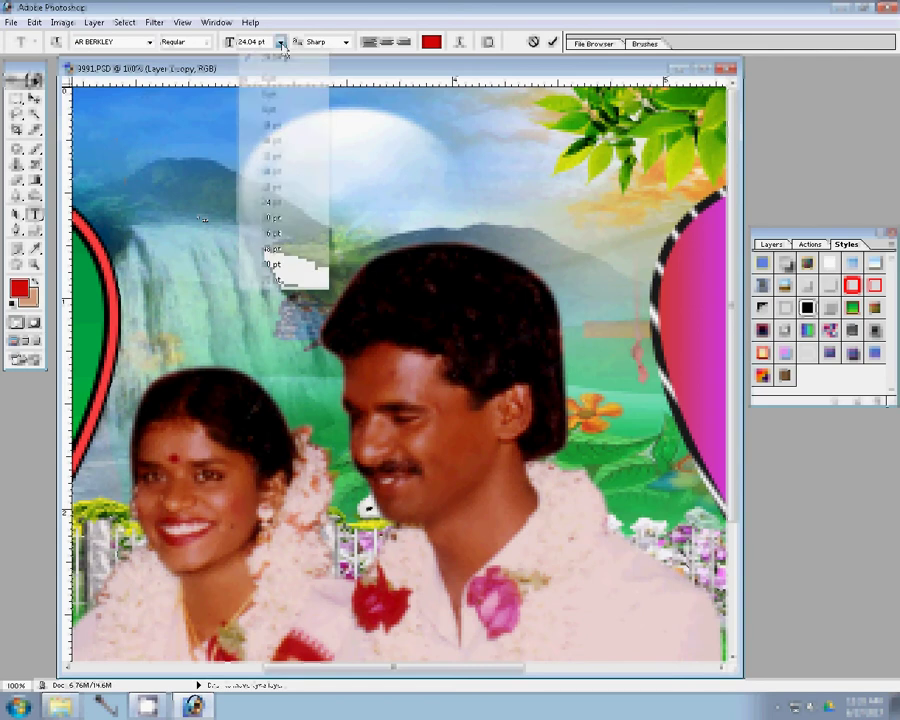
pyautogui.click(281, 206)
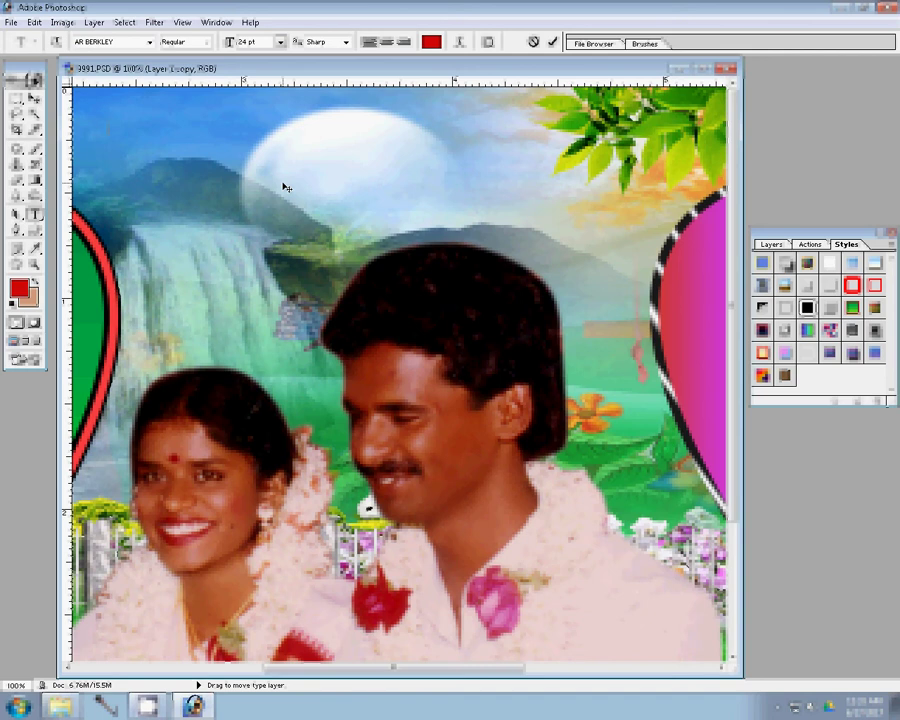
# Type the 'Wedding Anivarsary' title above the couple, commit it and shift it left.
pyautogui.write('r')
pyautogui.click(286, 187)
pyautogui.write('edd')
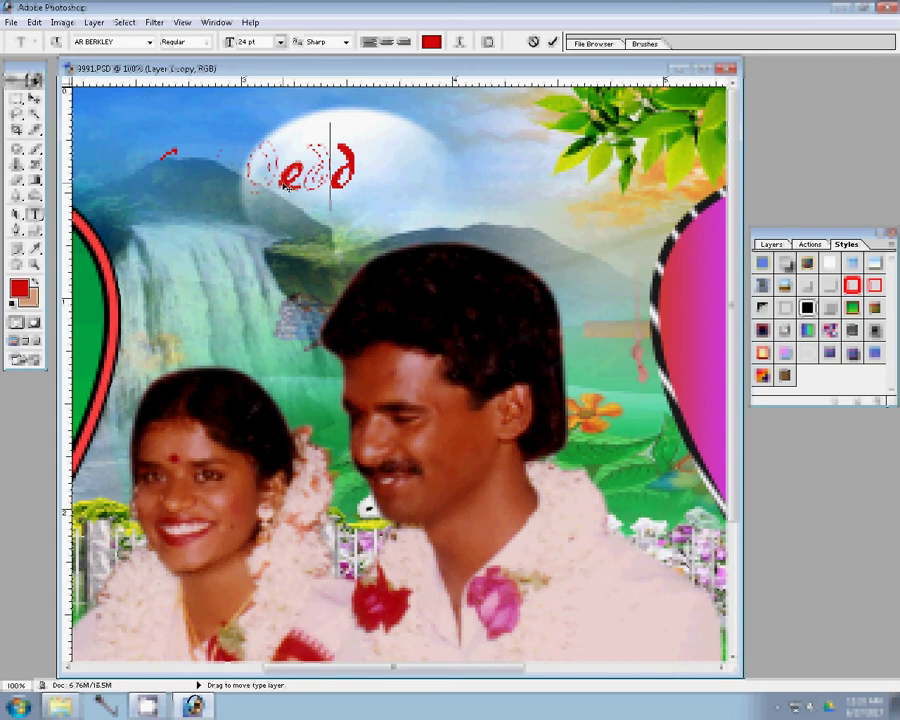
pyautogui.write('ing')
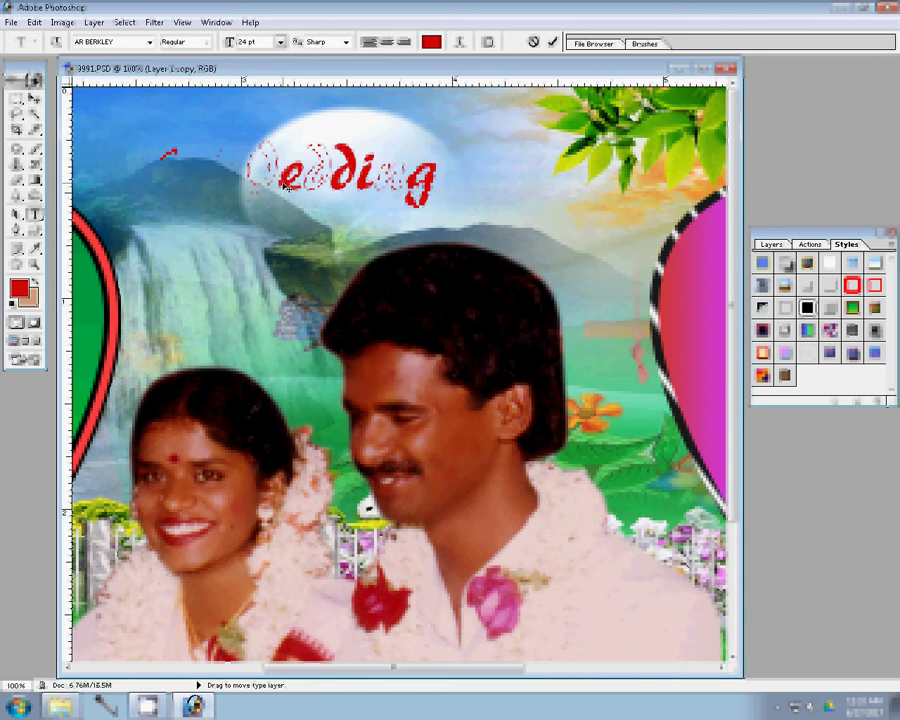
pyautogui.write(' An')
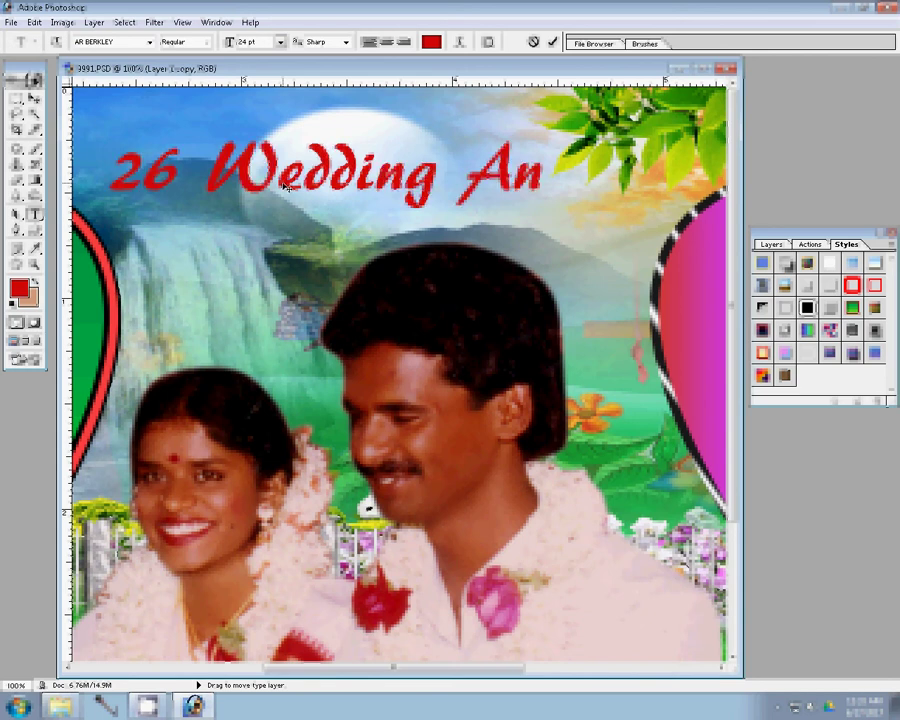
pyautogui.write('niv')
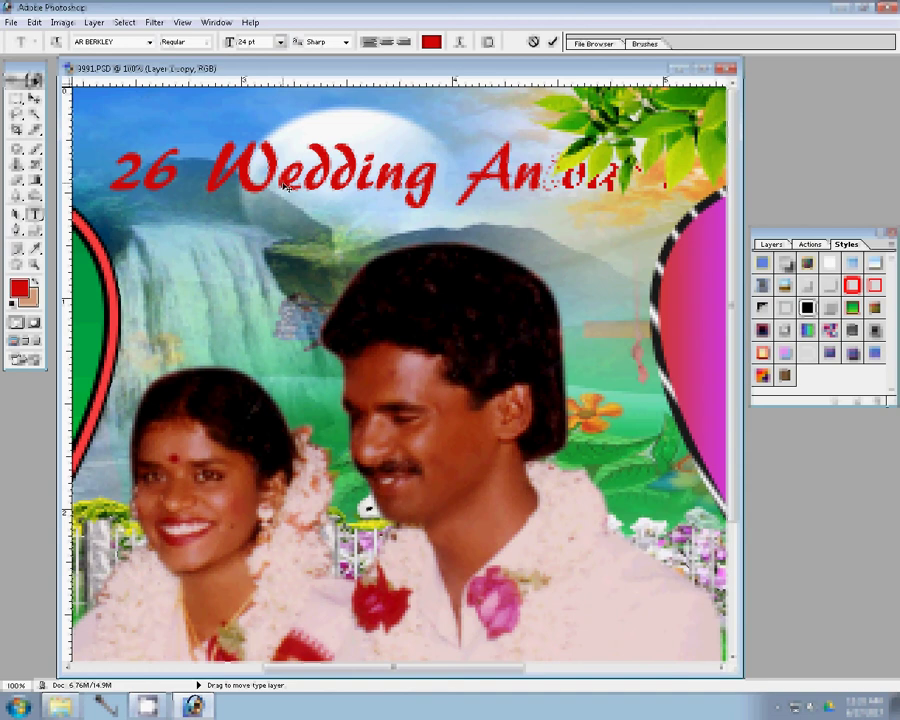
pyautogui.write('e')
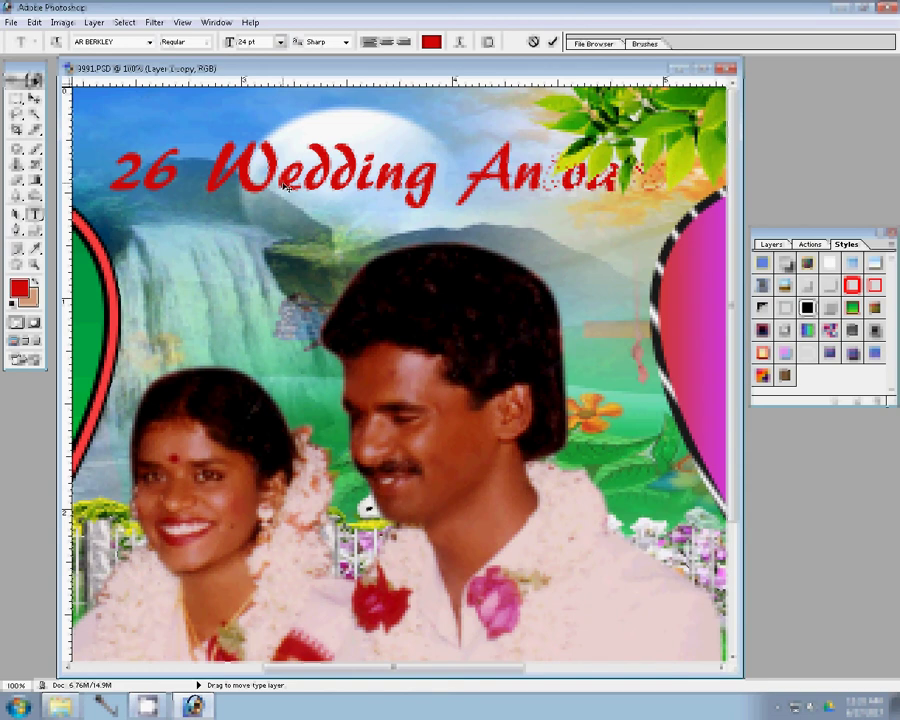
pyautogui.write('r')
pyautogui.click(553, 43)
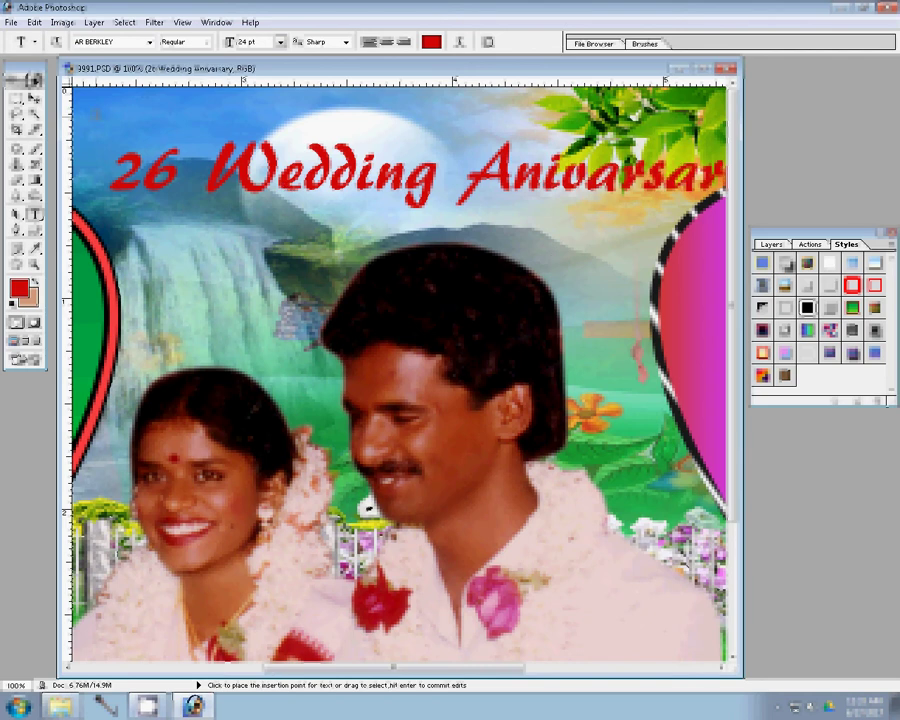
pyautogui.moveTo(473, 201); pyautogui.dragTo(453, 222)
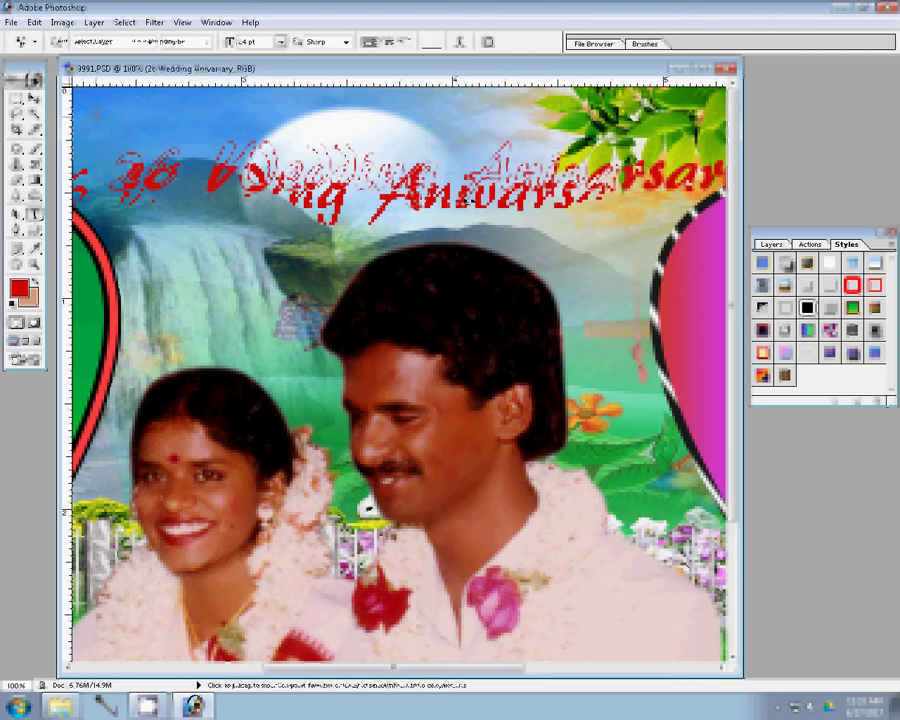
# Reselect the title layer and bring up its text editing options.
pyautogui.press('v')
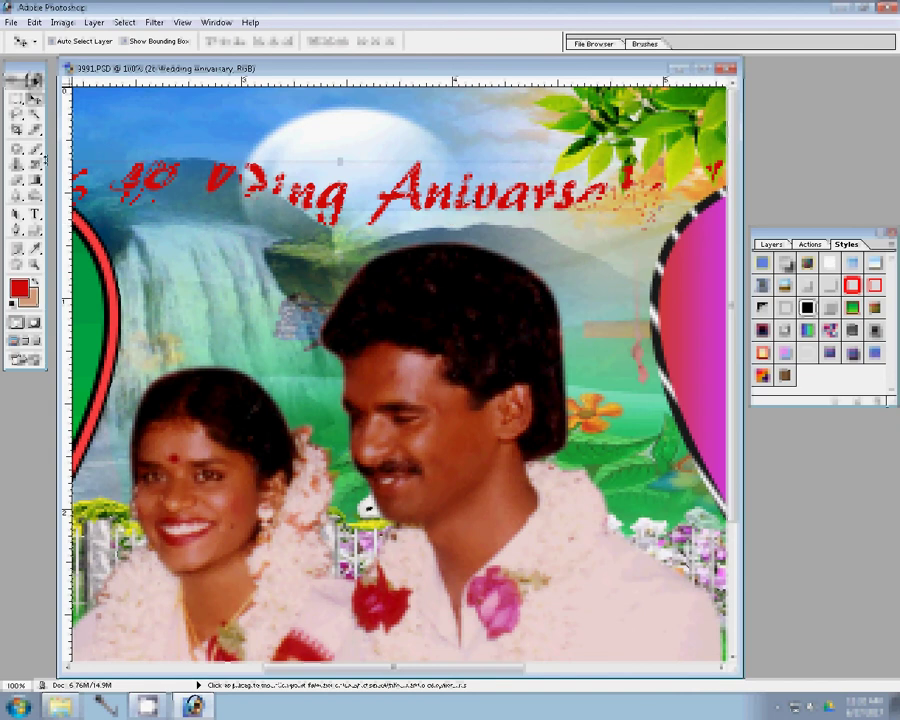
pyautogui.click(35, 214)
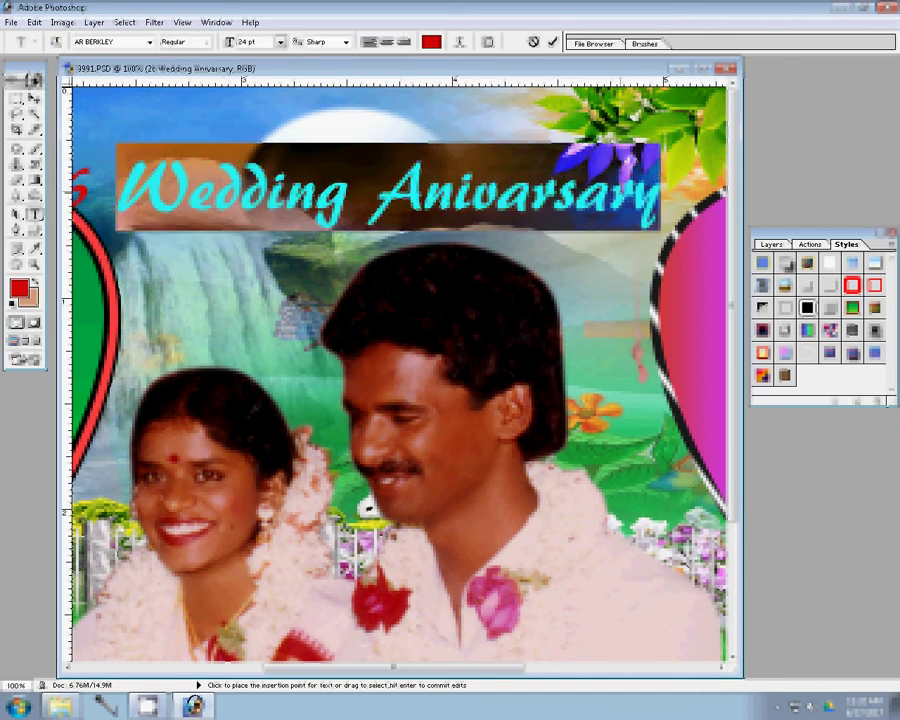
pyautogui.rightClick(622, 193)
pyautogui.click(646, 226)
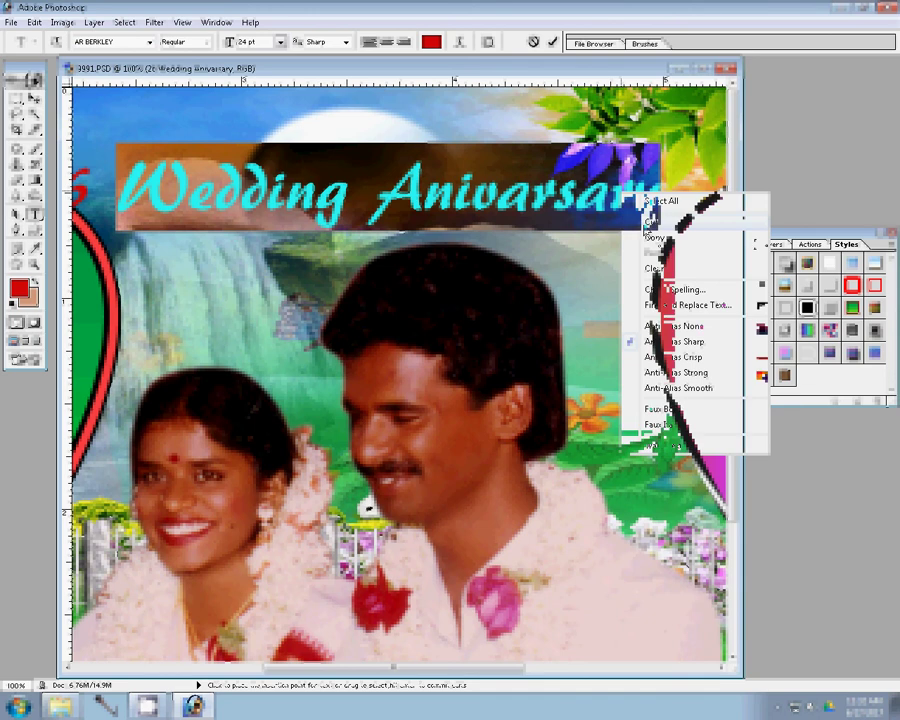
pyautogui.press('super')
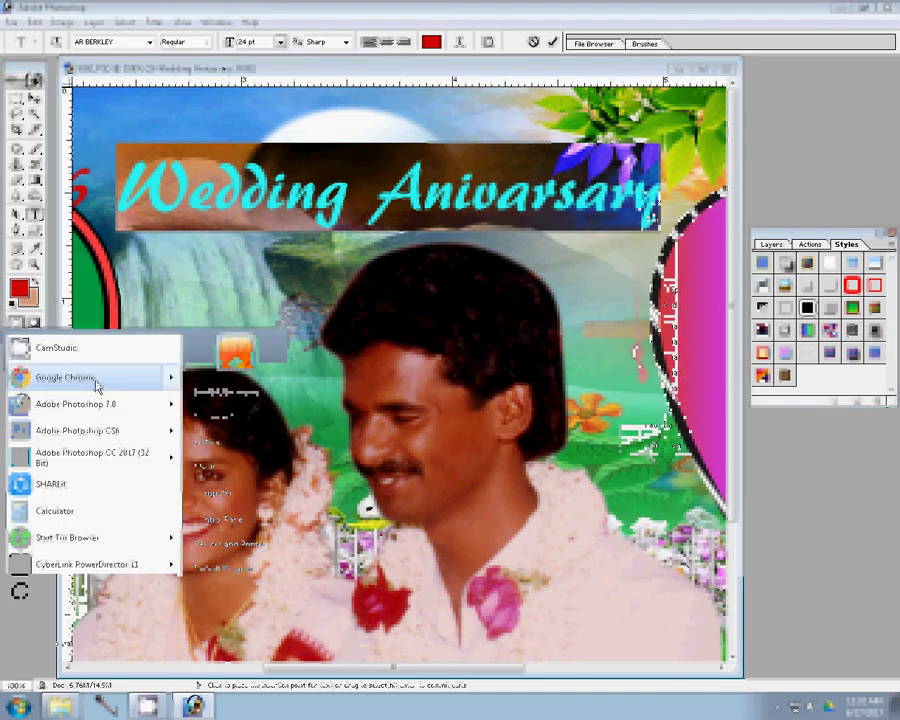
# Launch Google Chrome and search Google for 'Wedding Anivarsary'.
pyautogui.click(440, 352)
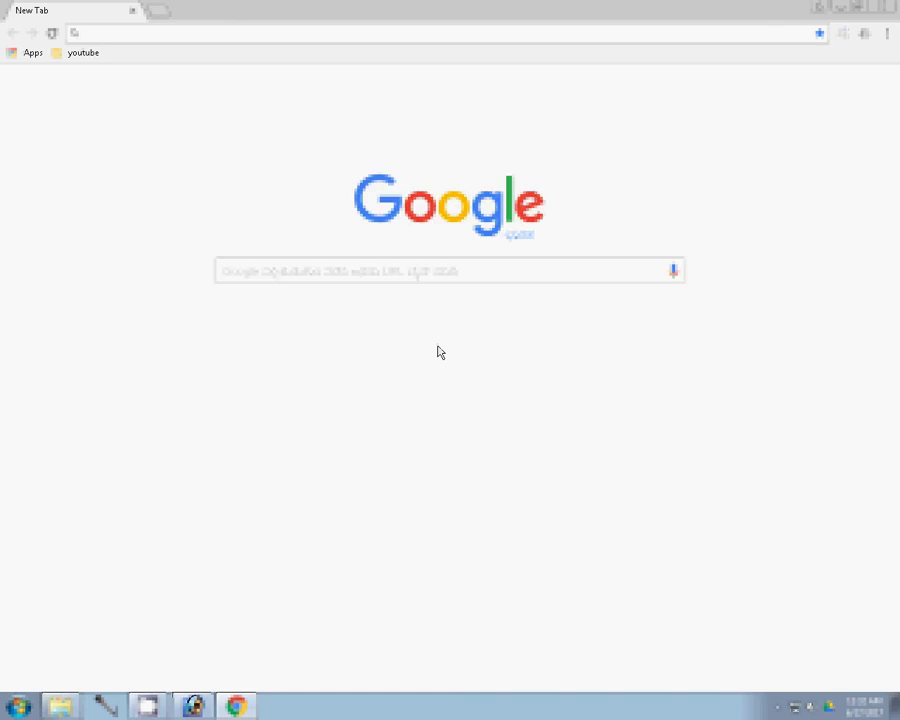
pyautogui.click(438, 352)
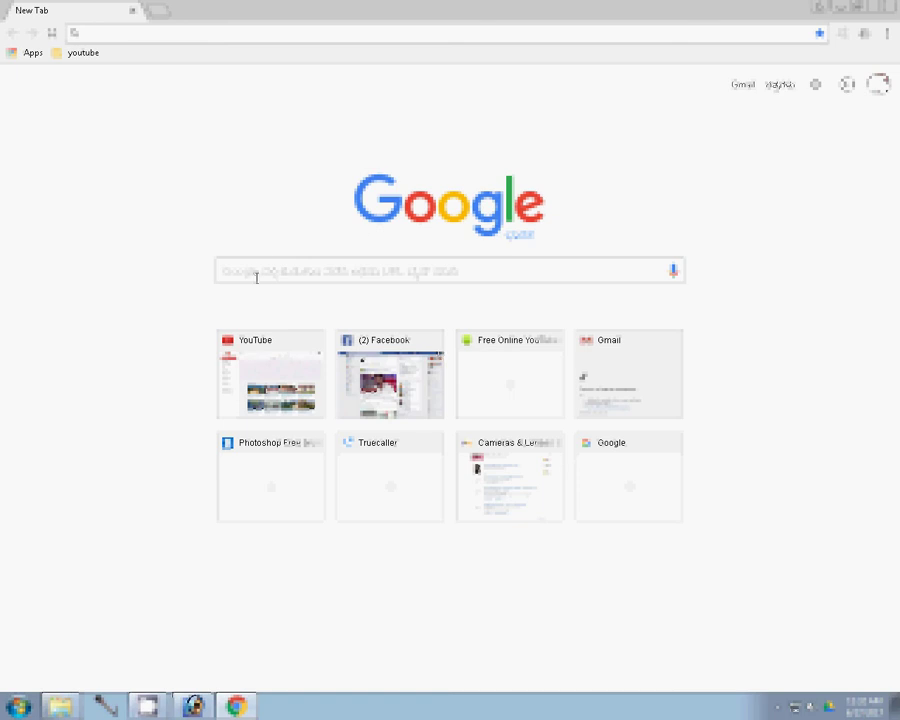
pyautogui.click(257, 278)
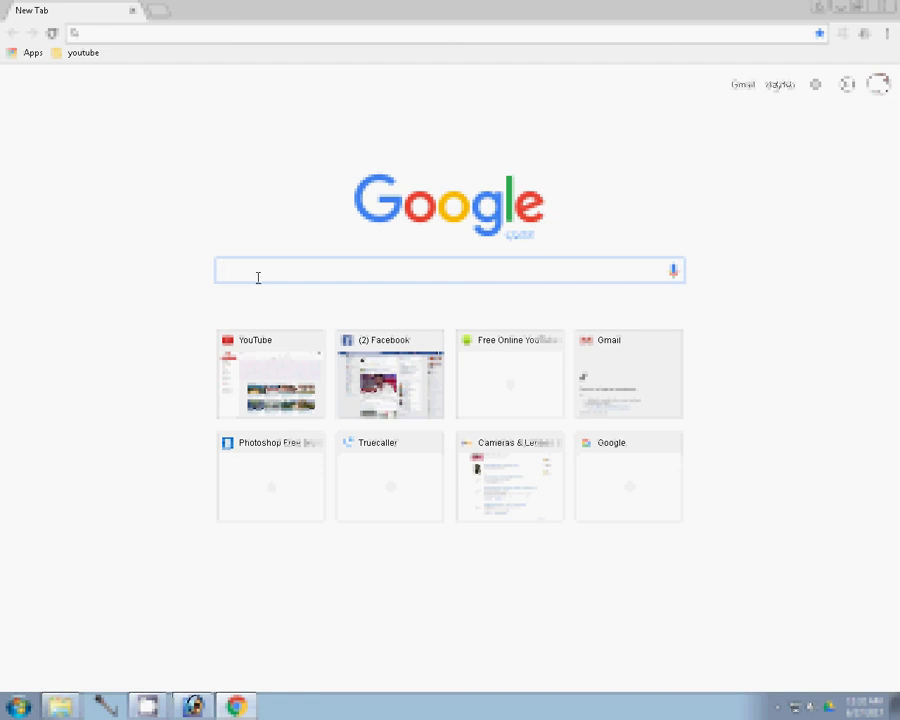
pyautogui.write('Wedding Anivarsary')
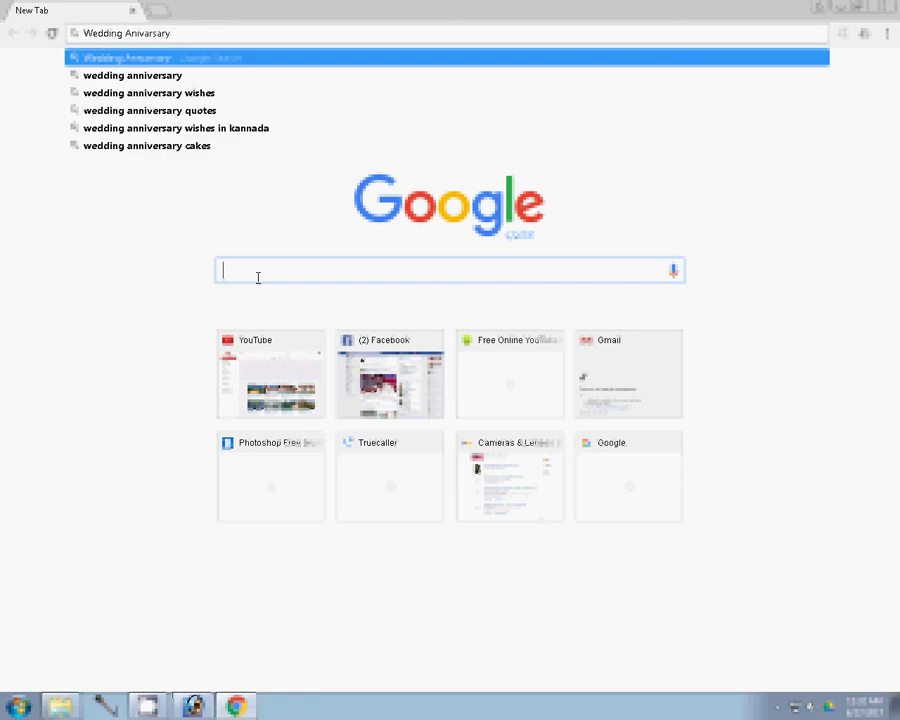
pyautogui.click(175, 87)
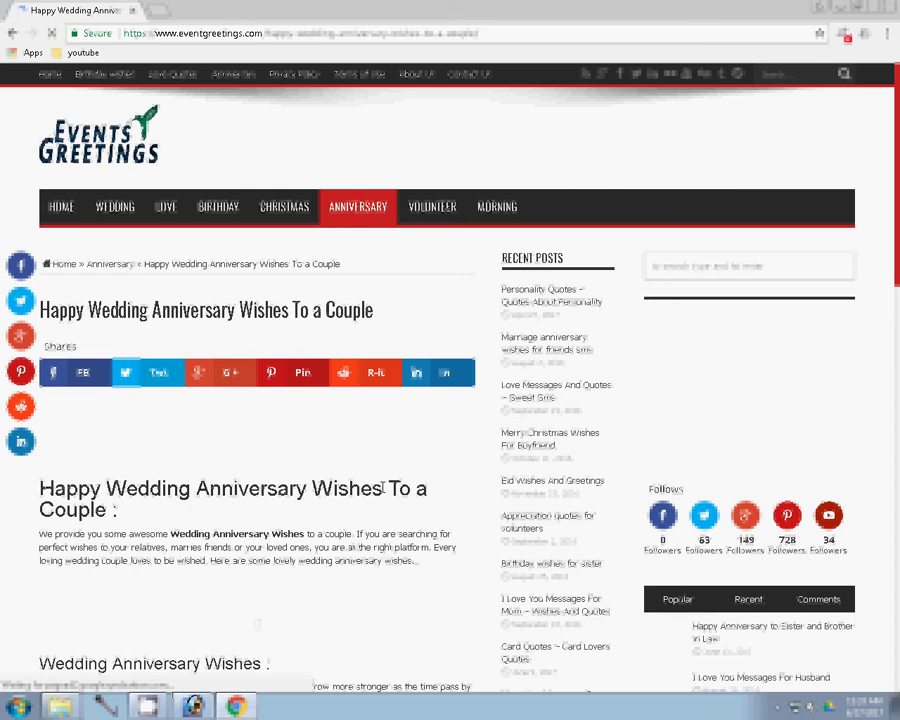
# Copy the 'Happy Wedding Anniversary Wishes' heading text and return to Photoshop.
pyautogui.moveTo(40, 488); pyautogui.dragTo(383, 488)
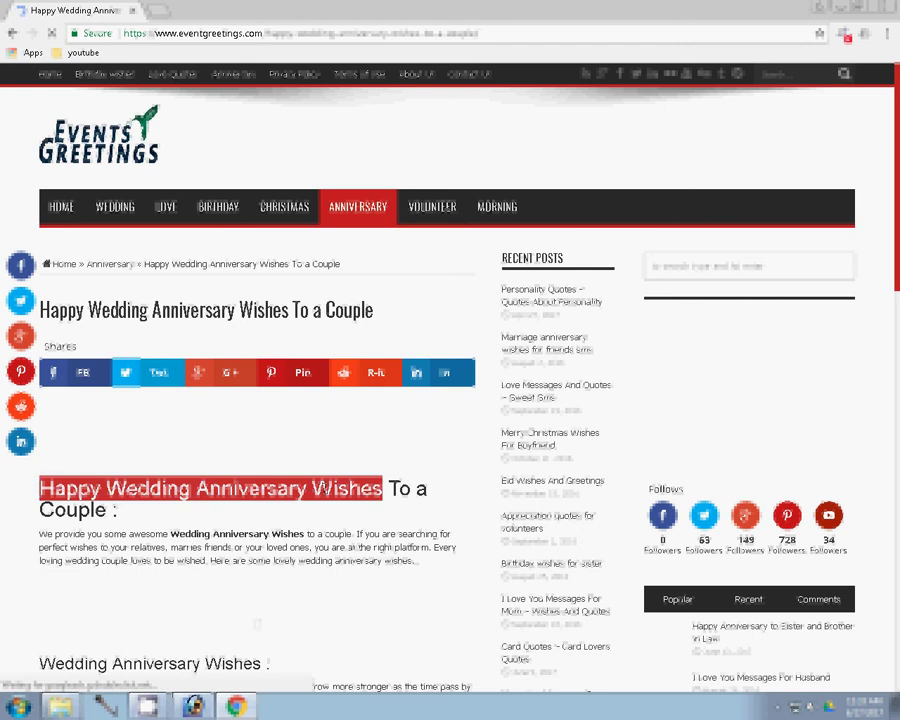
pyautogui.rightClick(310, 478)
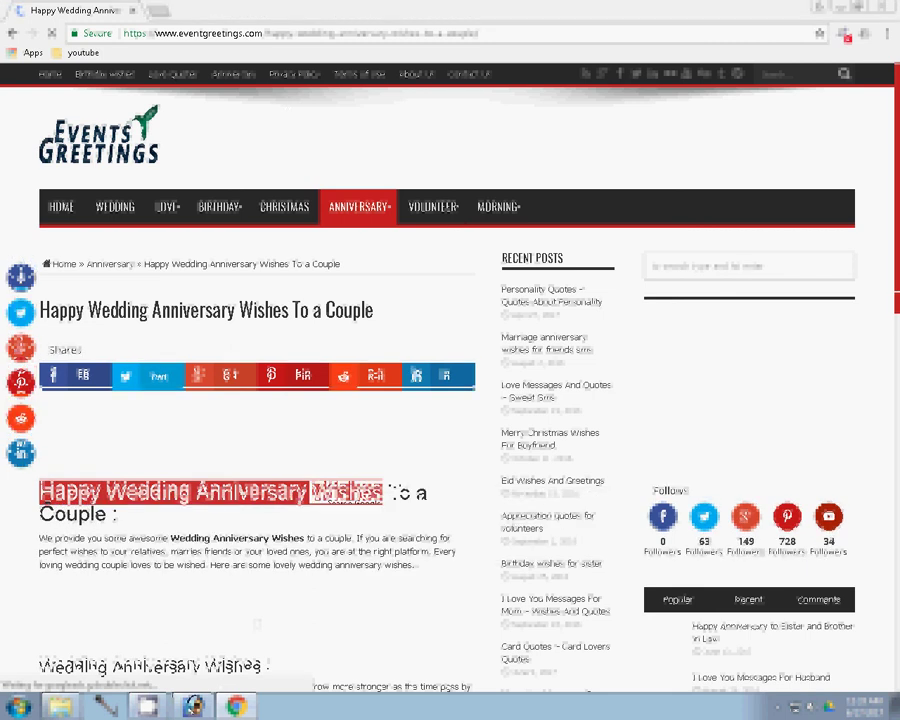
pyautogui.hotkey('alt', 'Tab')
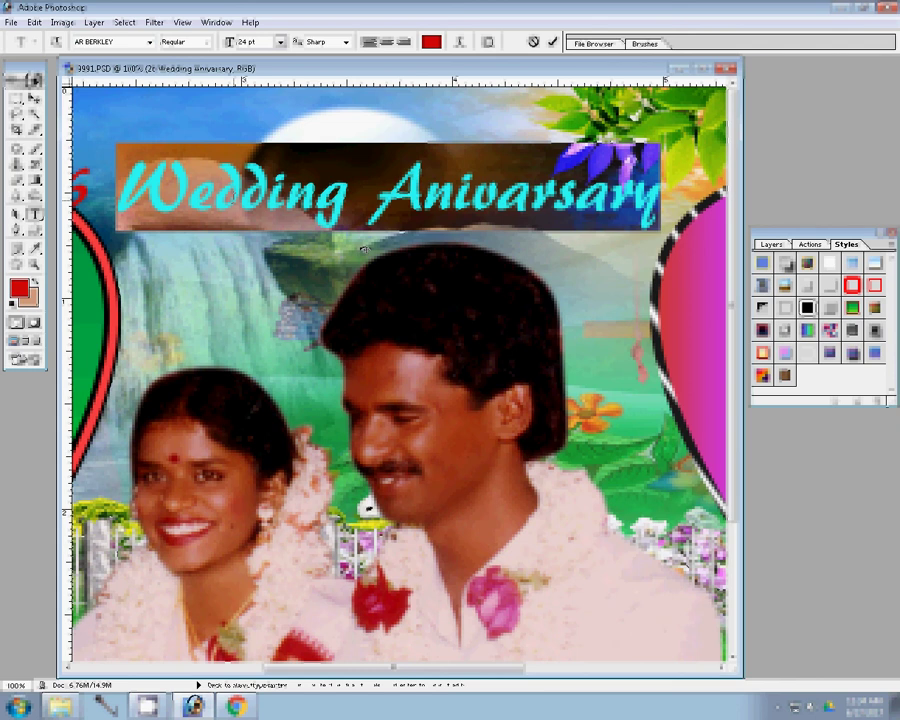
# Replace the misspelled title with the pasted words and apply a colourful red-outlined preset style.
pyautogui.moveTo(364, 248); pyautogui.dragTo(229, 243)
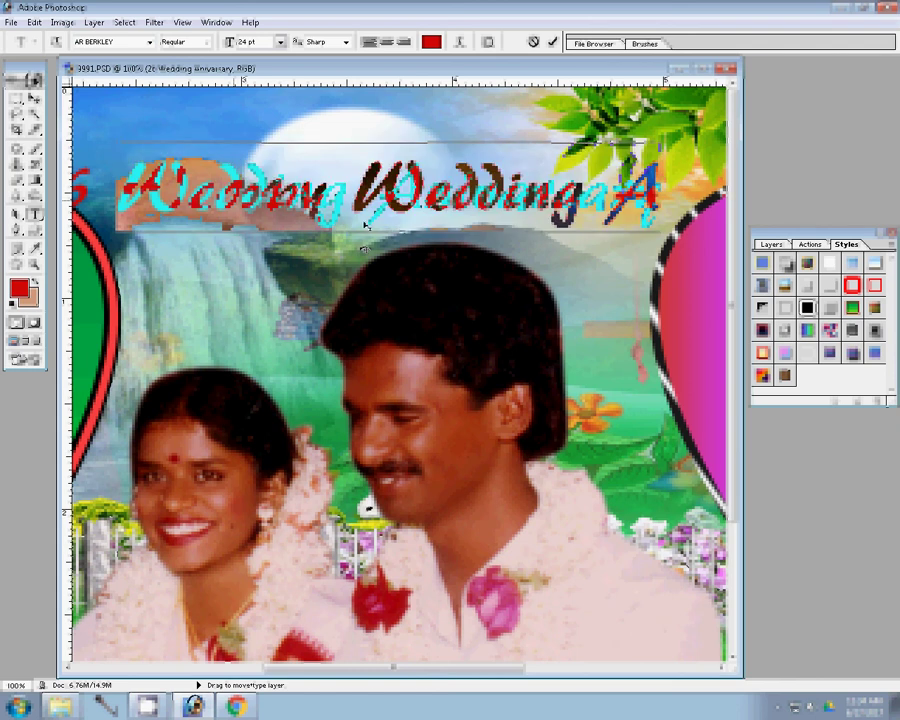
pyautogui.click(553, 42)
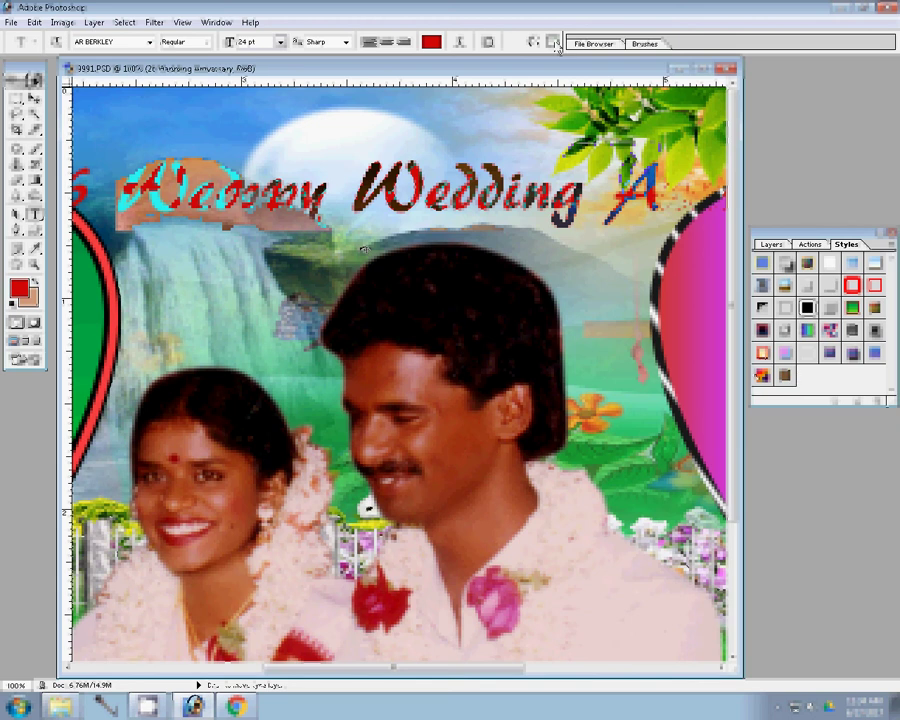
pyautogui.click(553, 42)
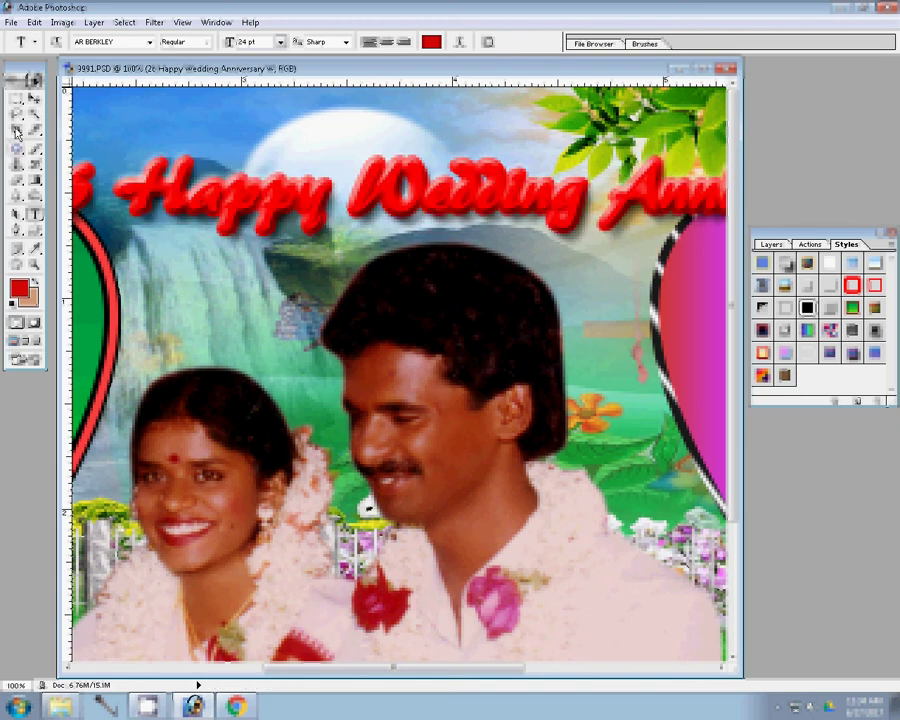
pyautogui.click(16, 131)
pyautogui.click(851, 312)
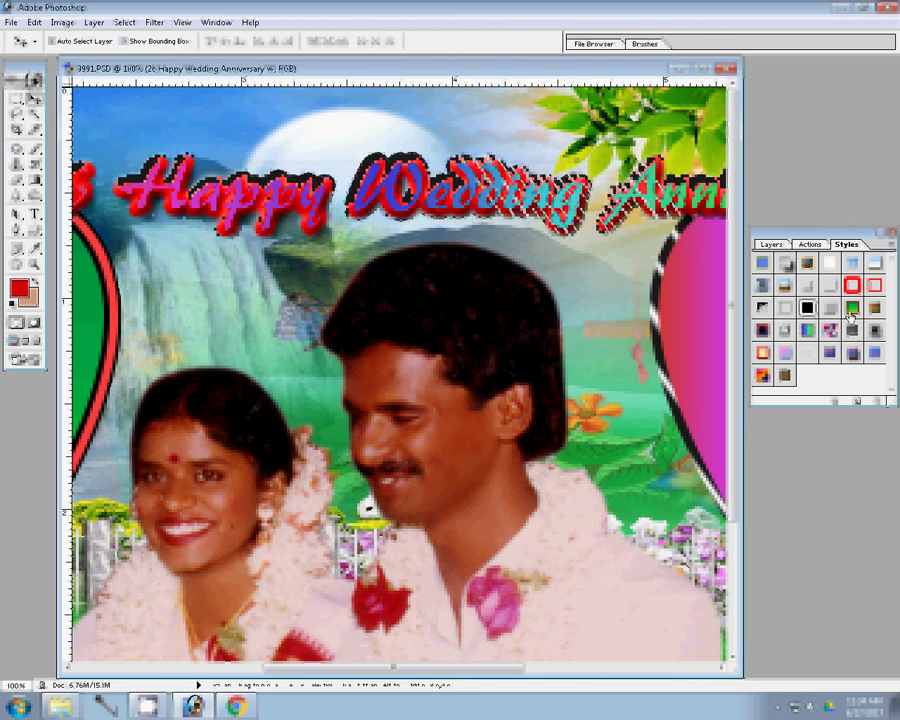
pyautogui.click(851, 312)
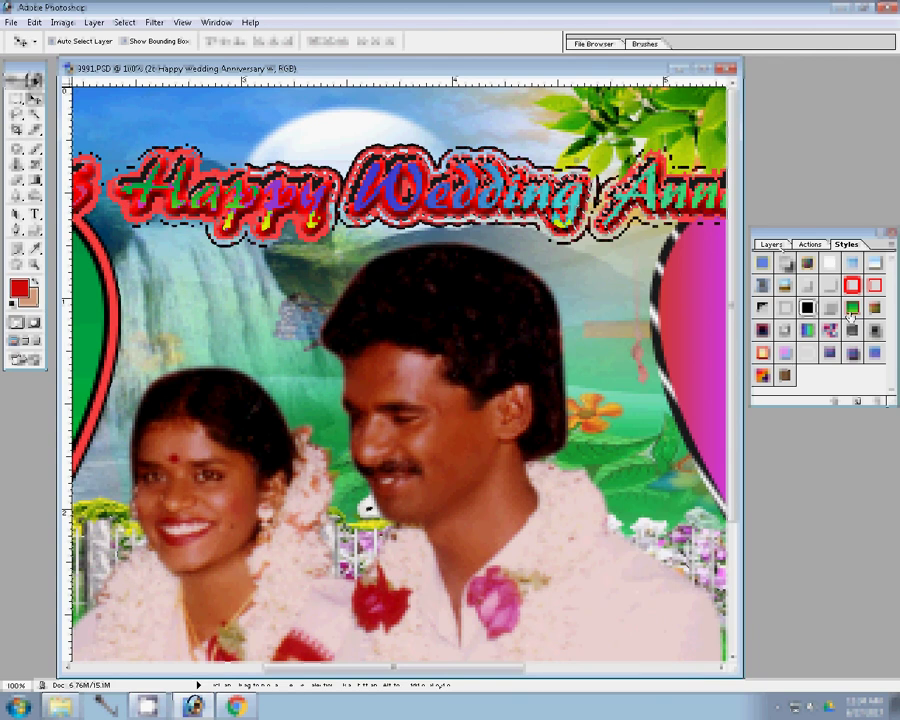
pyautogui.click(771, 244)
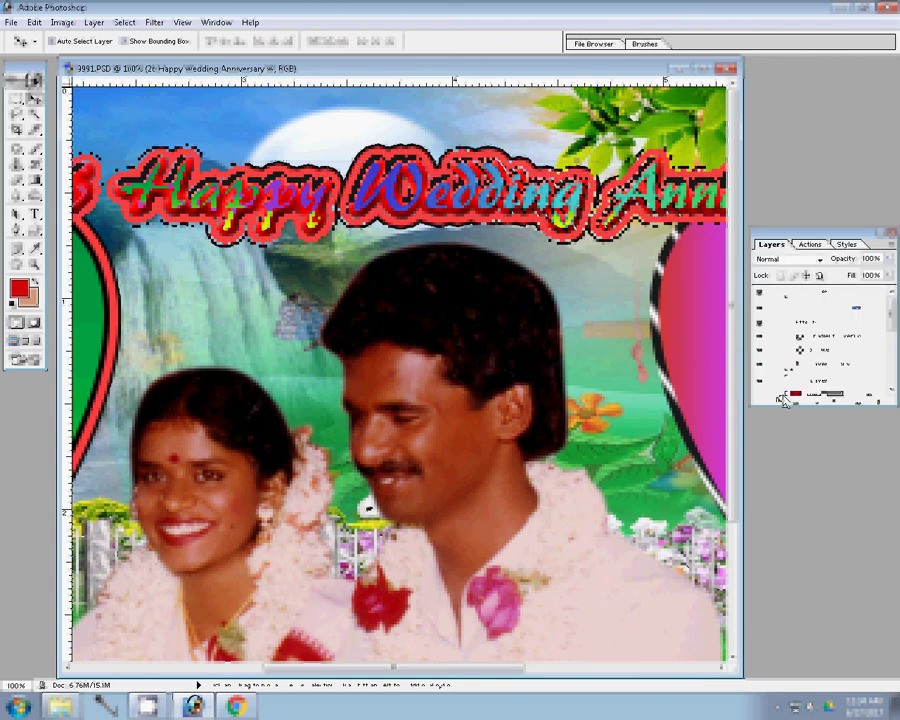
# Set the title's Stroke layer style size to 3 px.
pyautogui.click(777, 401)
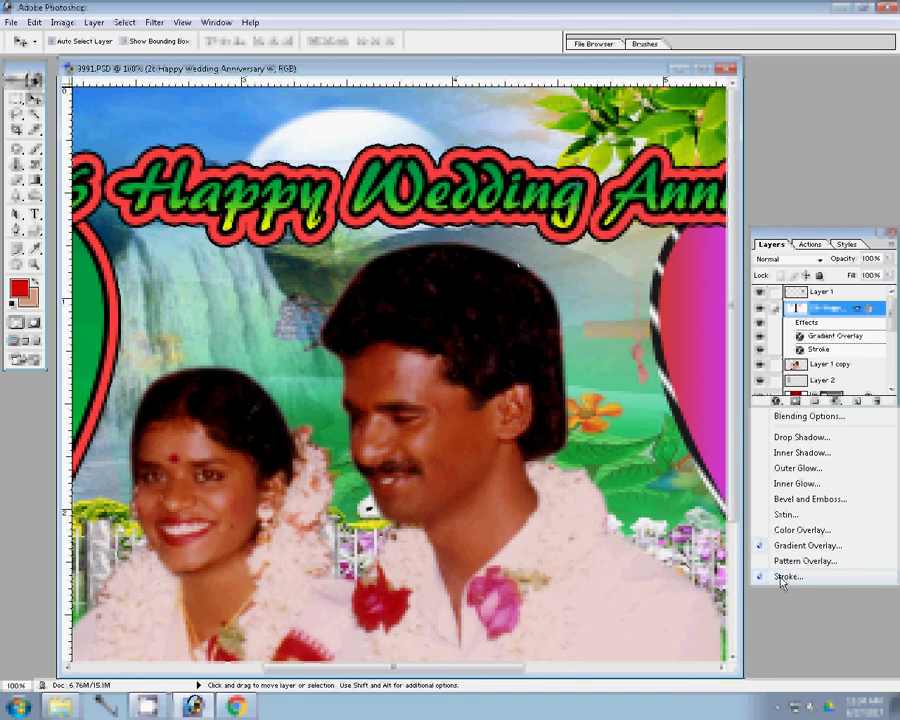
pyautogui.click(782, 578)
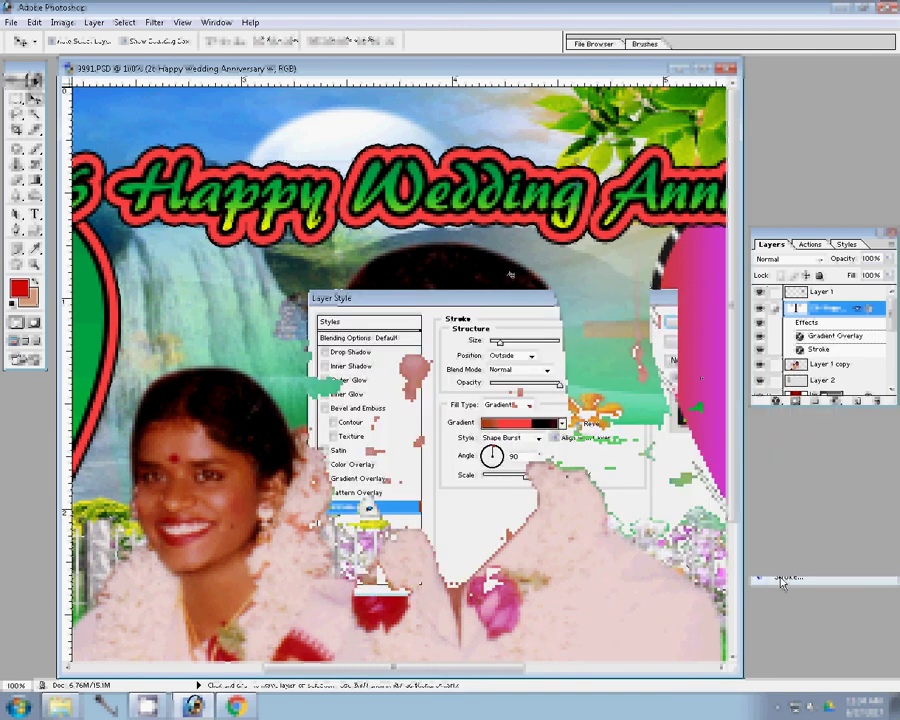
pyautogui.write('3')
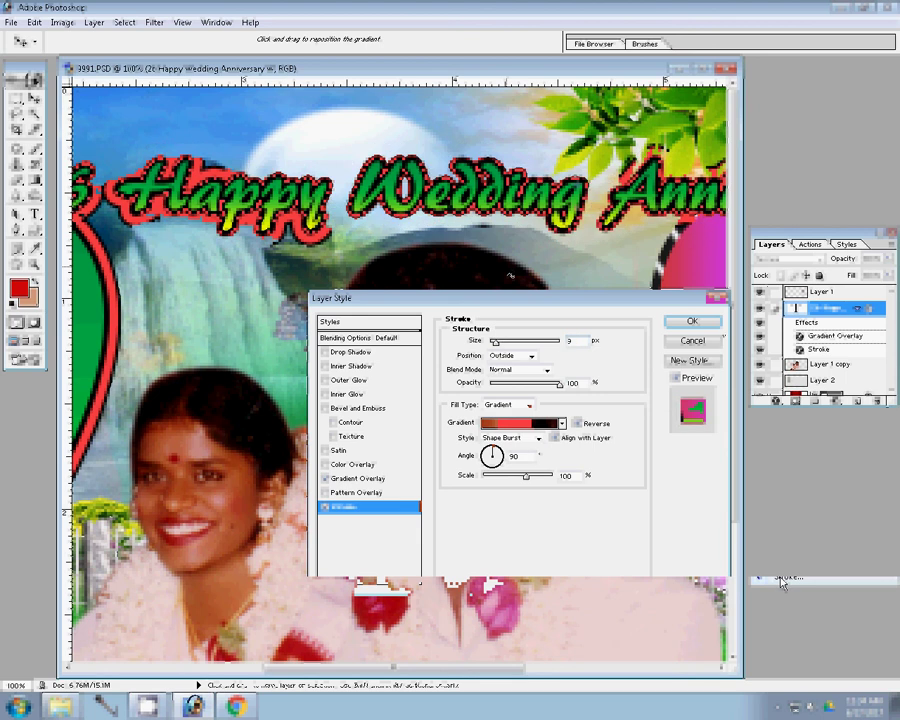
pyautogui.press('Return')
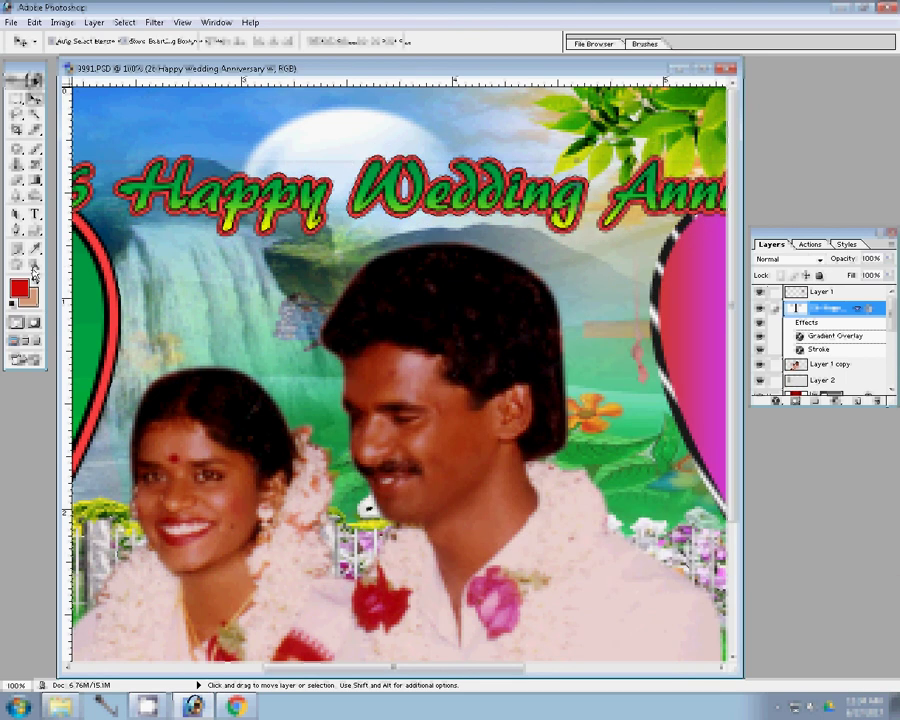
# Narrow the title to about 70% width and move it to the card's bottom edge.
pyautogui.hotkey('ctrl', '0')
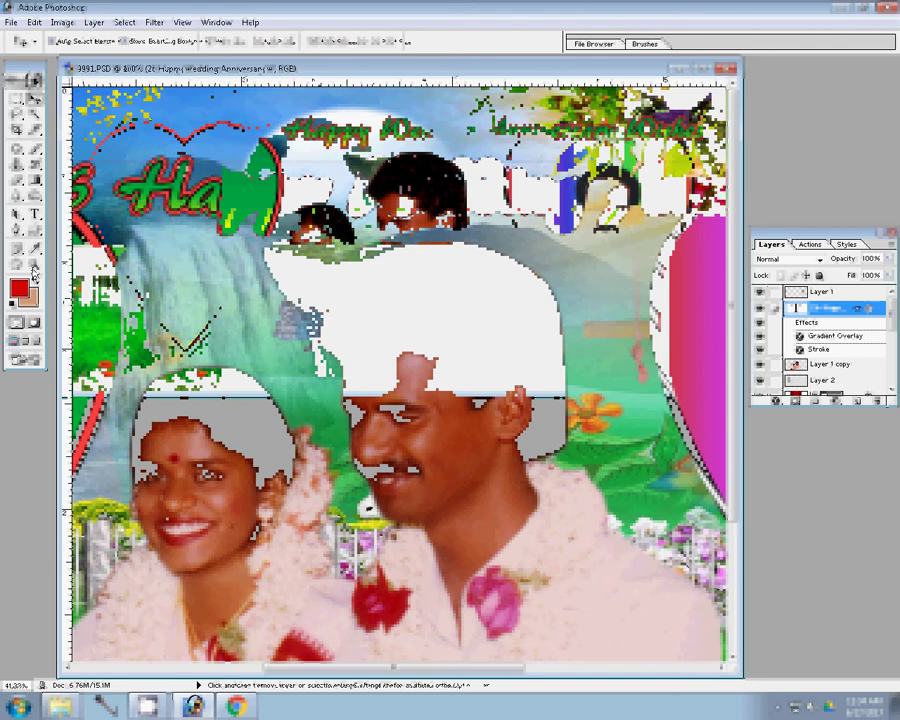
pyautogui.click(34, 266)
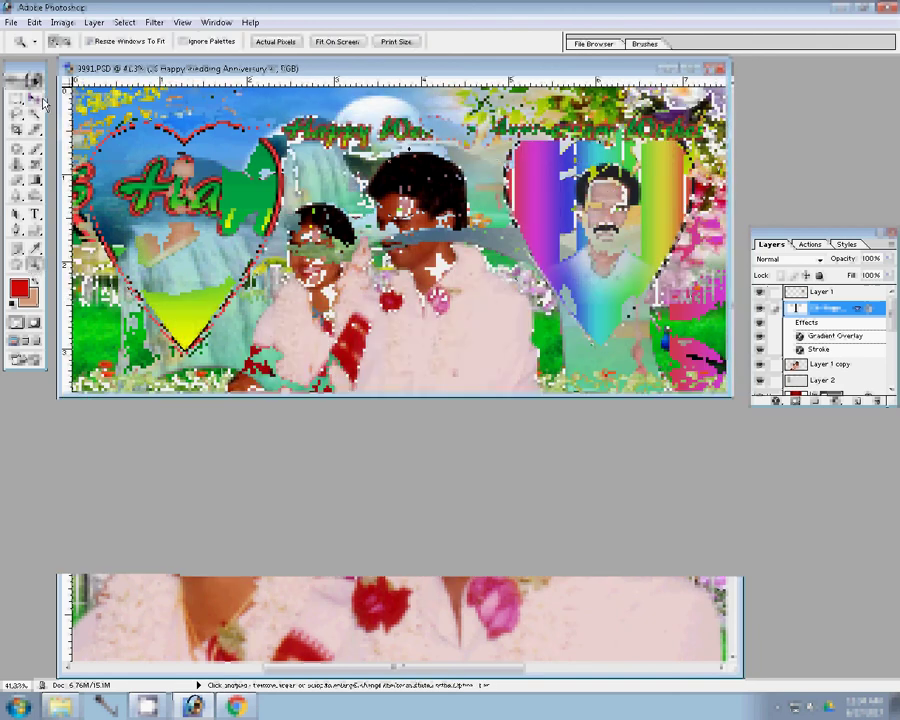
pyautogui.click(43, 101)
pyautogui.hotkey('ctrl', 't')
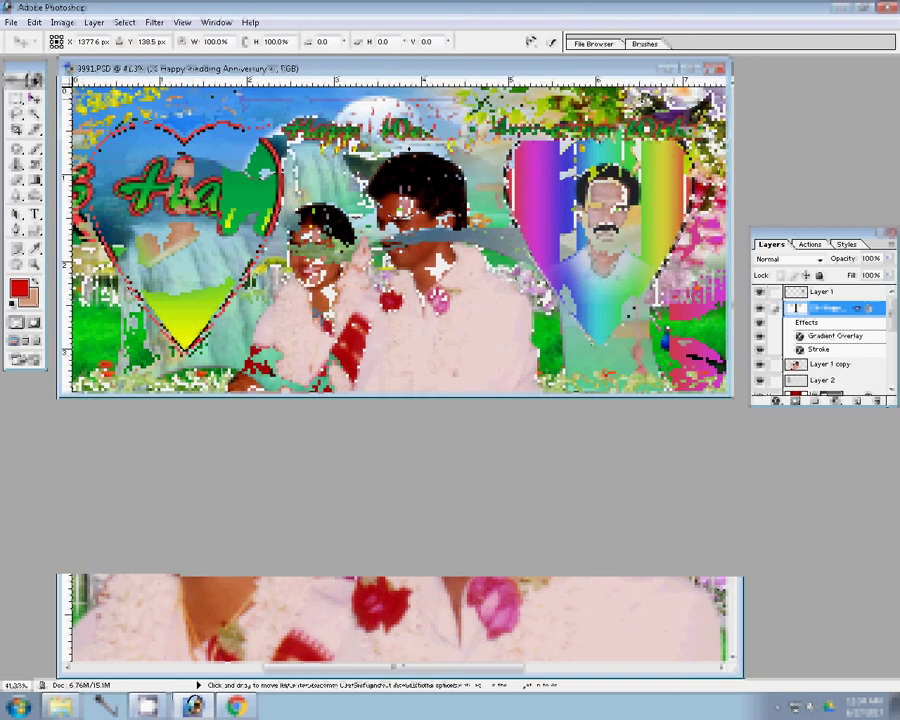
pyautogui.moveTo(720, 112)
pyautogui.mouseDown()
pyautogui.moveTo(530, 108)
pyautogui.moveTo(520, 125)
pyautogui.mouseUp()
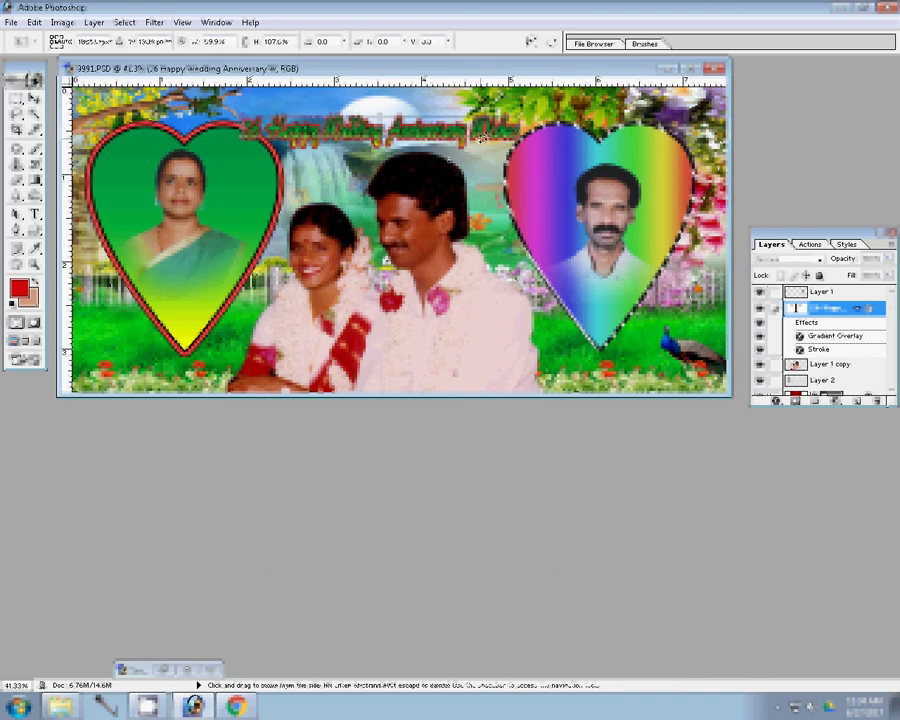
pyautogui.press('Return')
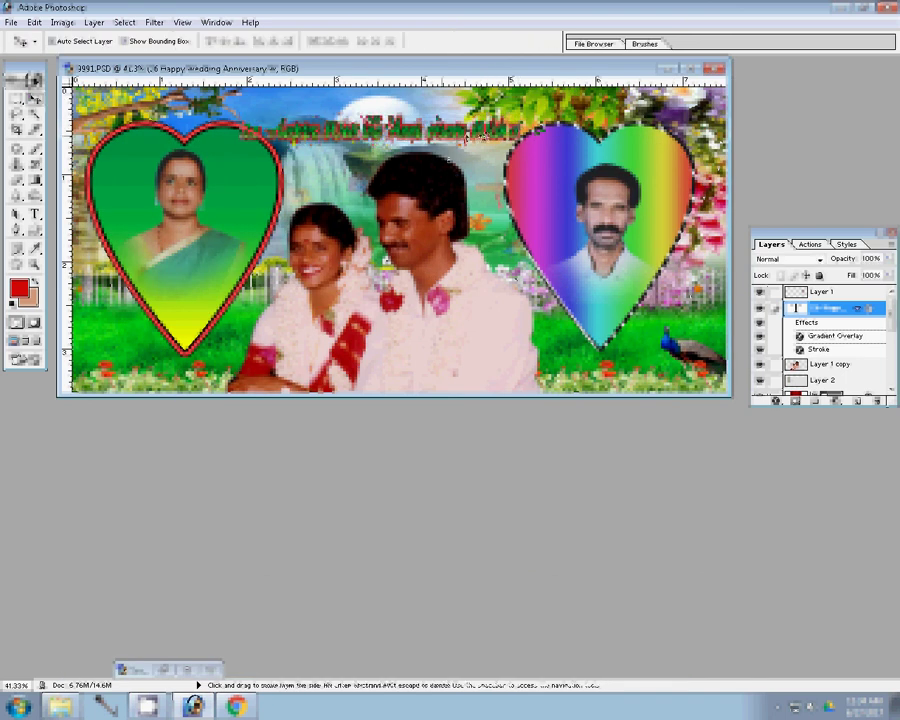
pyautogui.moveTo(485, 137); pyautogui.dragTo(460, 367)
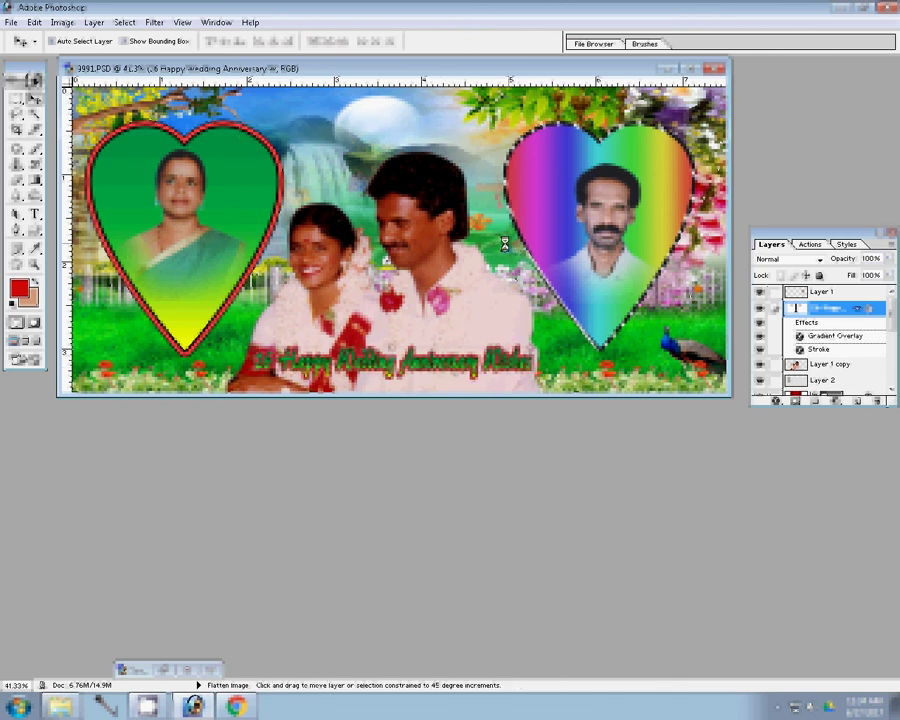
# Merge the couple, both portrait hearts and the greeting into one flattened layer.
pyautogui.hotkey('ctrl', 'shift', 'e')
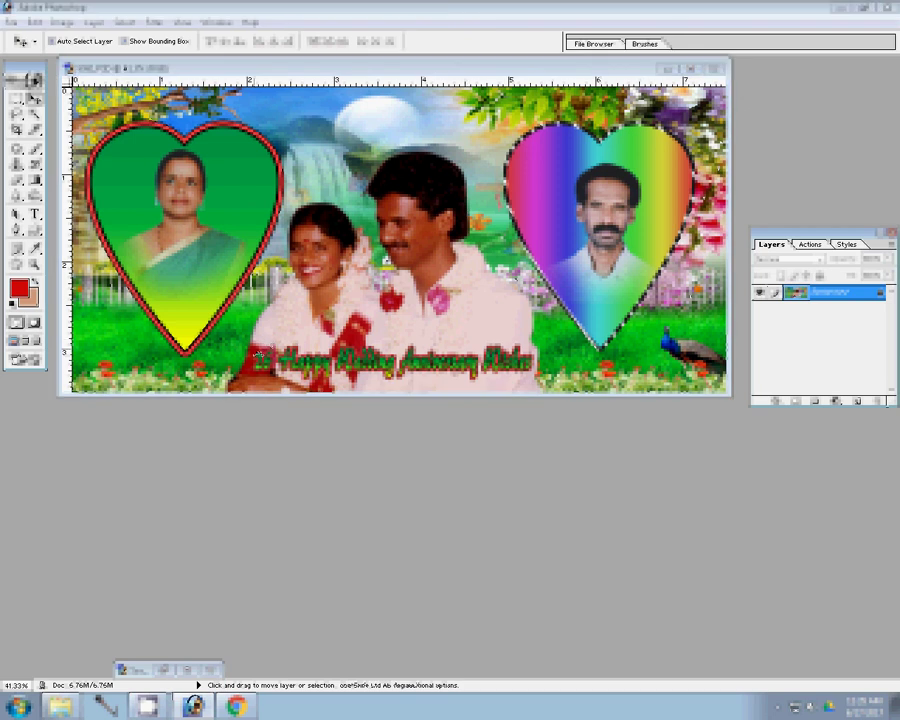
# In the save dialog, create a folder named 27 inside Local Disk (G:) > 0.
pyautogui.hotkey('ctrl', 's')
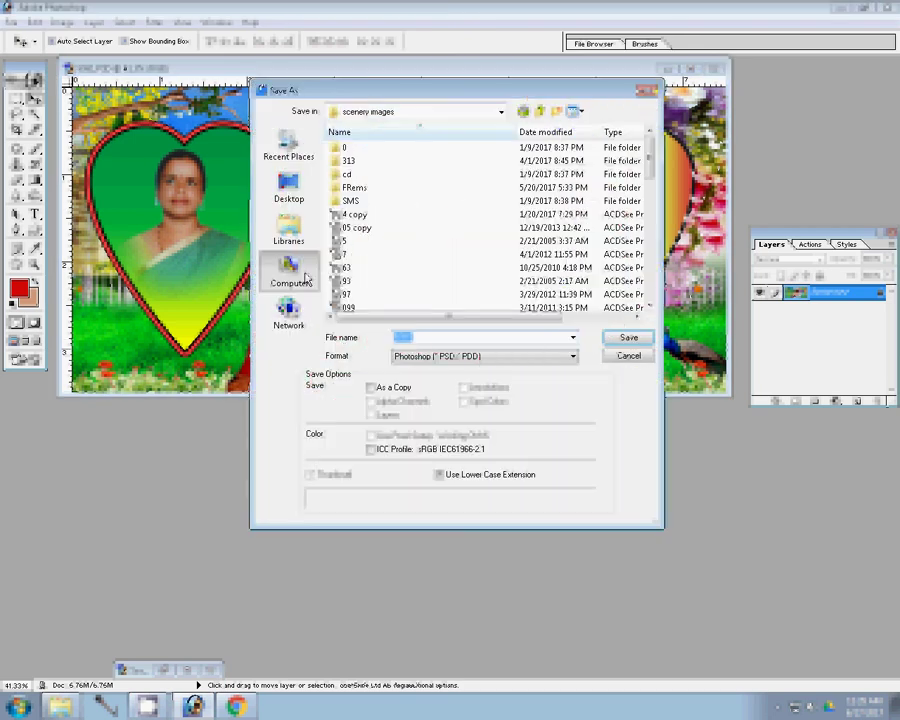
pyautogui.click(303, 272)
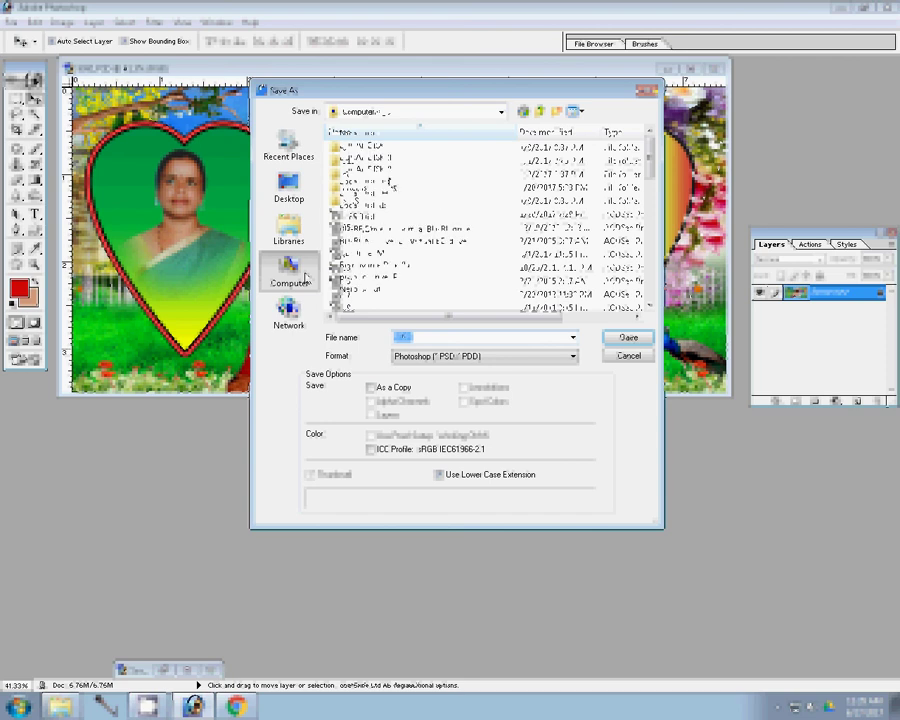
pyautogui.doubleClick(423, 193)
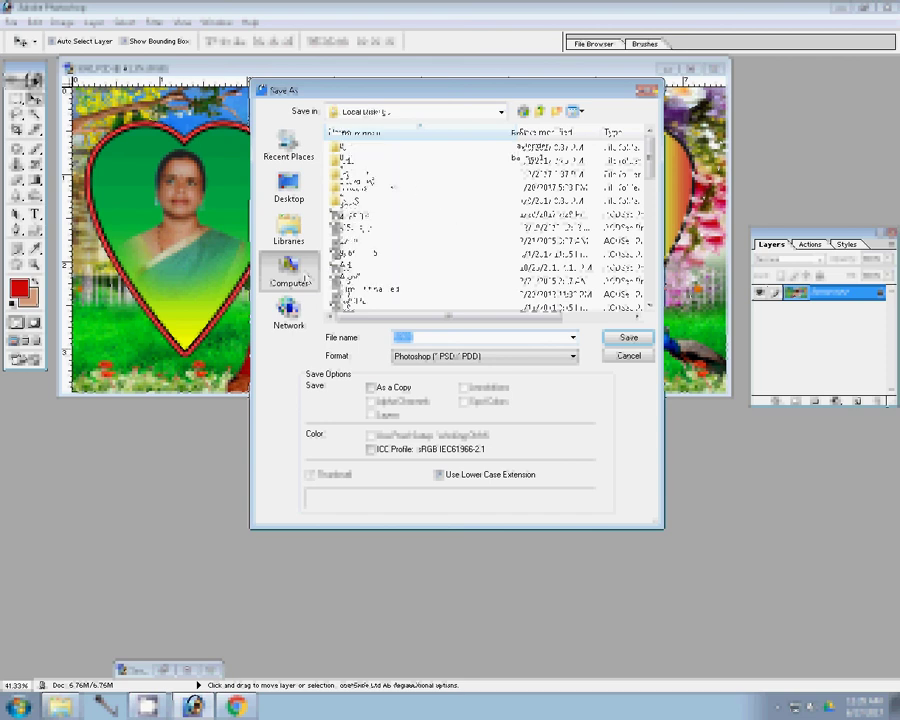
pyautogui.doubleClick(343, 156)
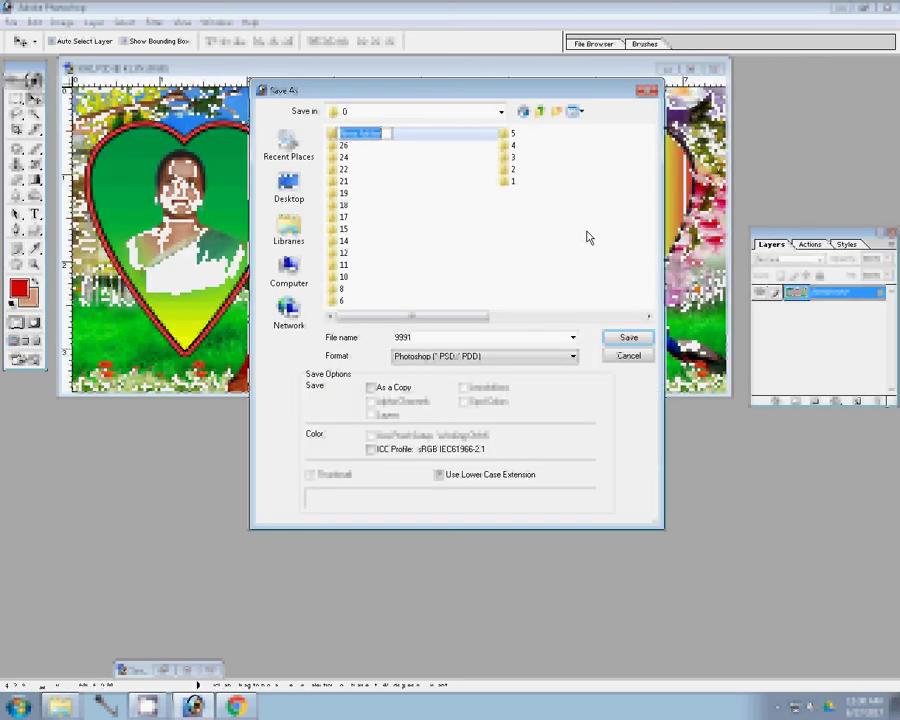
pyautogui.write('27')
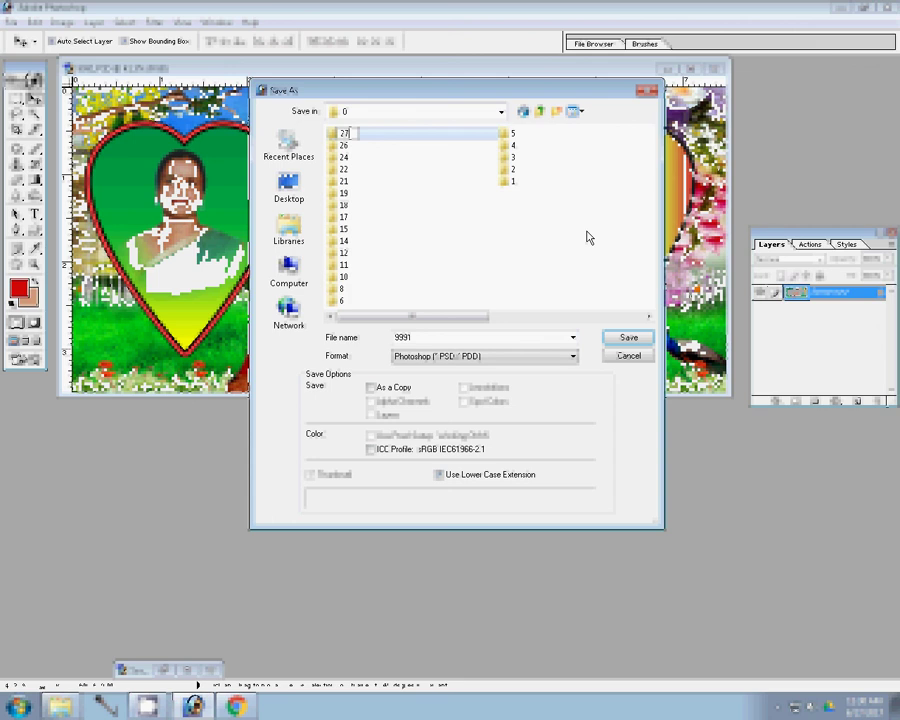
pyautogui.press('Return')
pyautogui.press('Return')
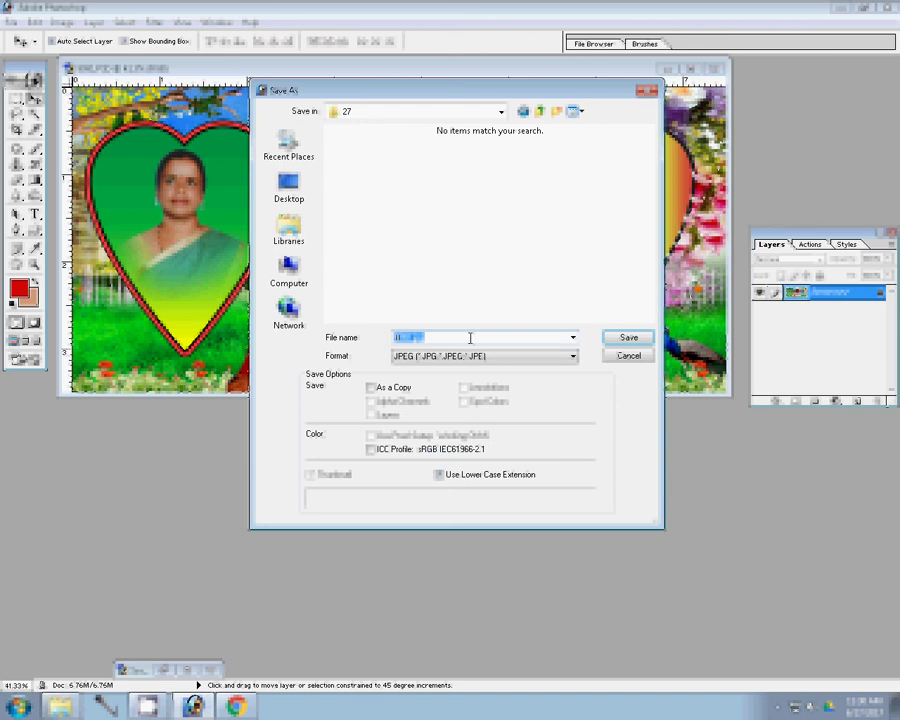
# Name the file 'mug whaite 1' and save the card as a JPEG.
pyautogui.write('1-')
pyautogui.press('BackSpace')
pyautogui.press('BackSpace')
pyautogui.press('BackSpace')
pyautogui.write('mu')
pyautogui.write('g')
pyautogui.write(' wh')
pyautogui.write('aite')
pyautogui.write(' 1')
pyautogui.press('Return')
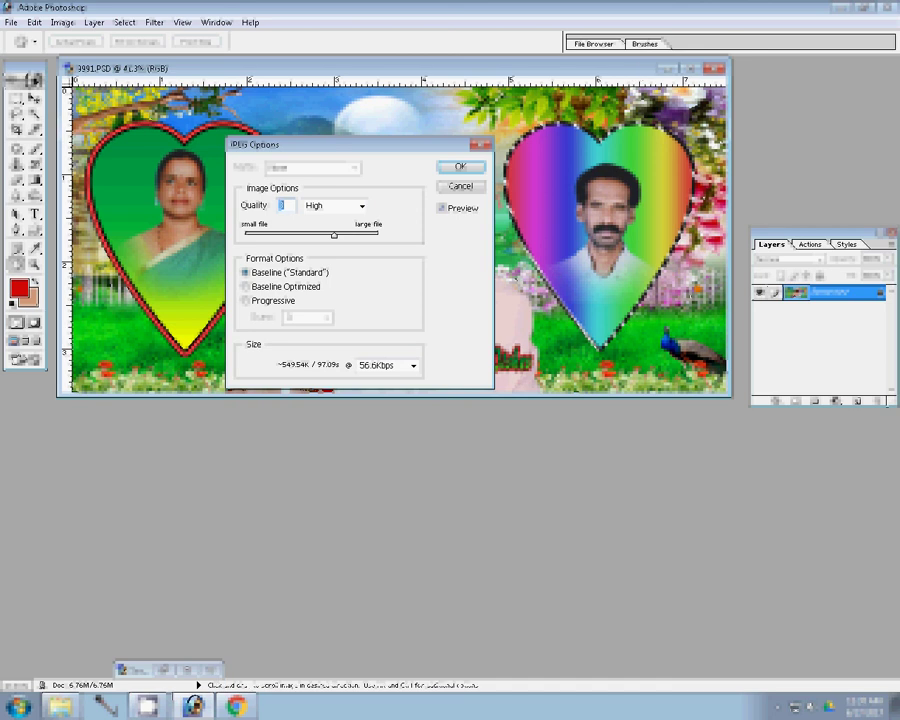
# Choose the Maximum quality preset (10) in the JPEG Options.
pyautogui.click(145, 663)
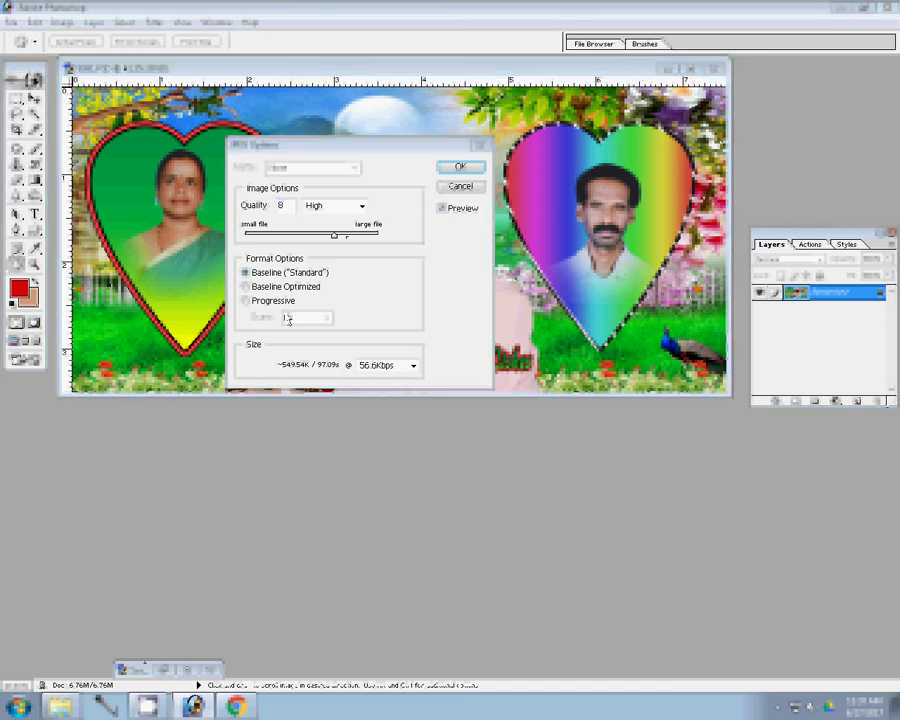
pyautogui.click(361, 207)
pyautogui.click(330, 252)
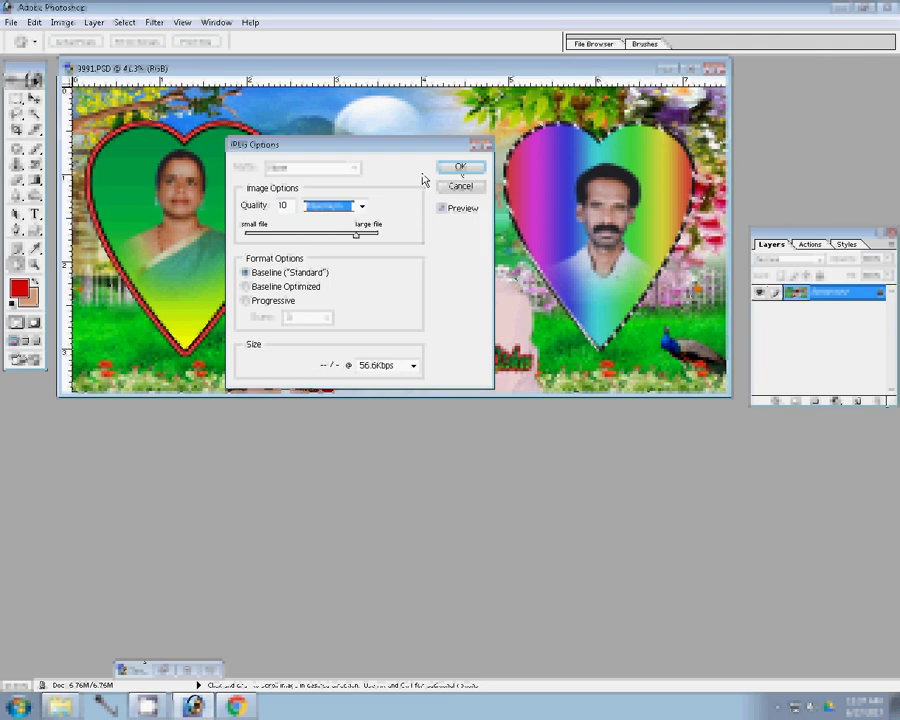